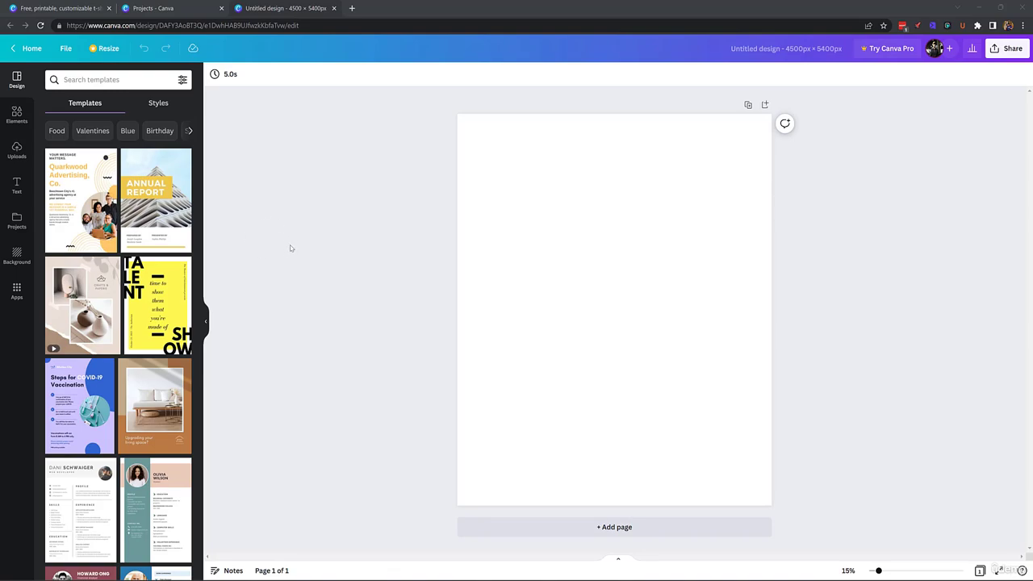
Add a heading to the blank page and replace its placeholder text with "UGLY".
left_click(16, 186)
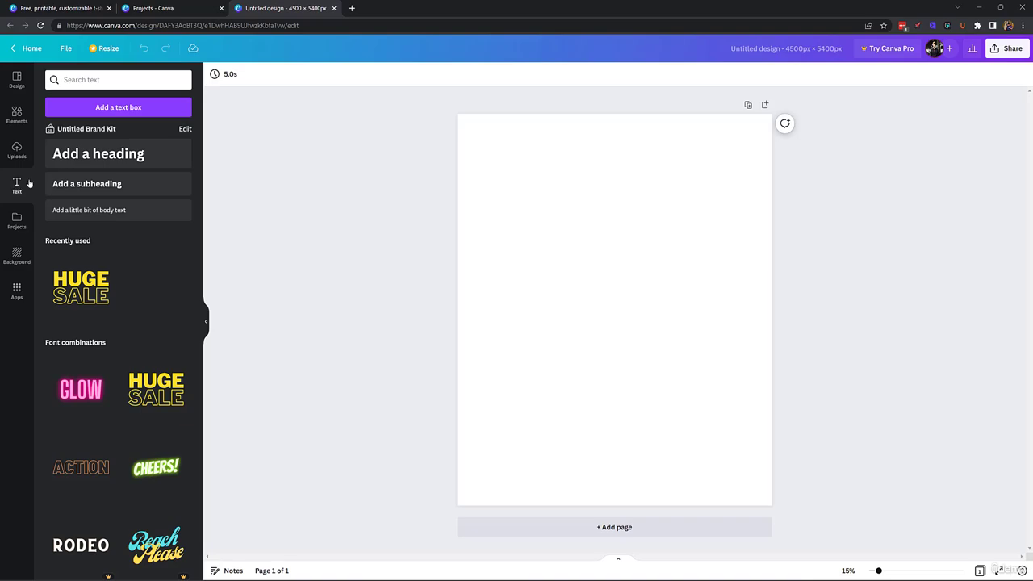
left_click(86, 163)
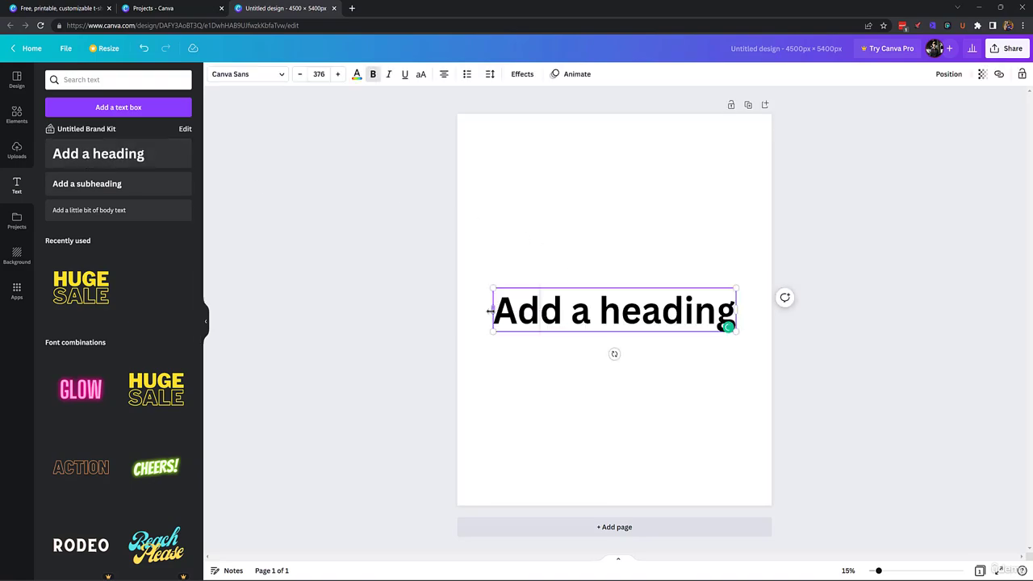
double_click(621, 309)
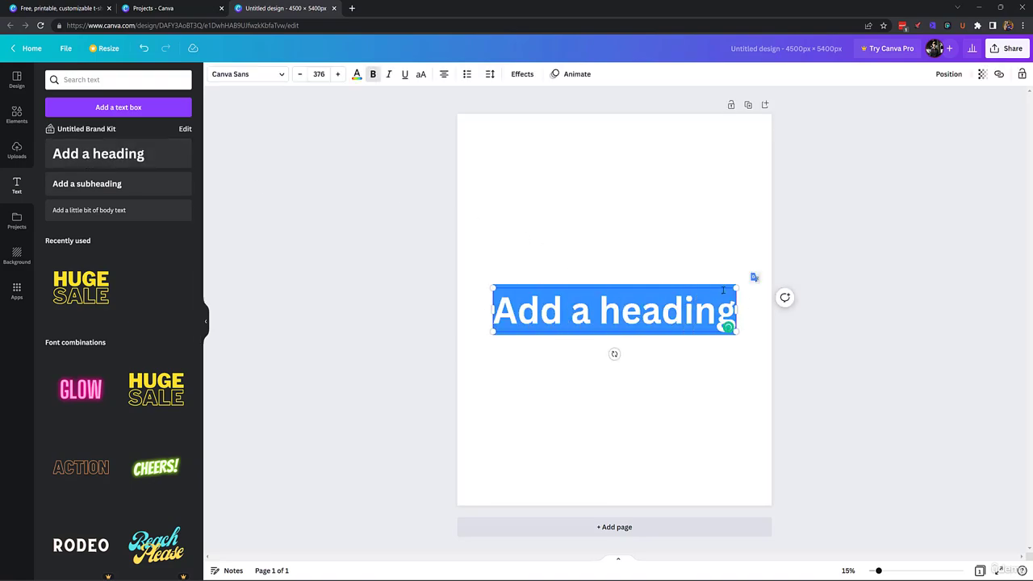
type("UGLY")
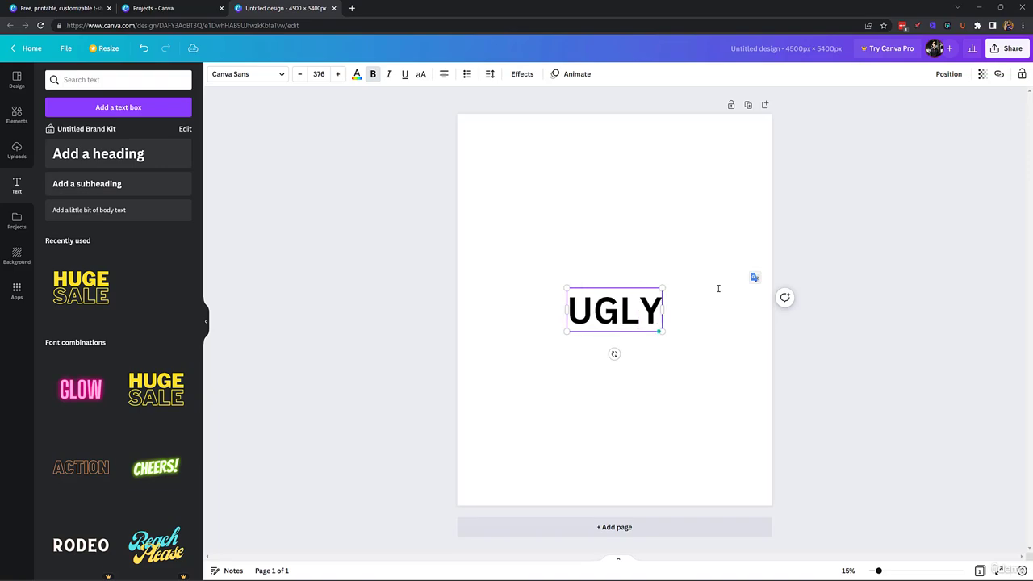
Change the font of the "UGLY" heading to Anton.
left_click(593, 313)
left_click_drag(566, 313, 672, 309)
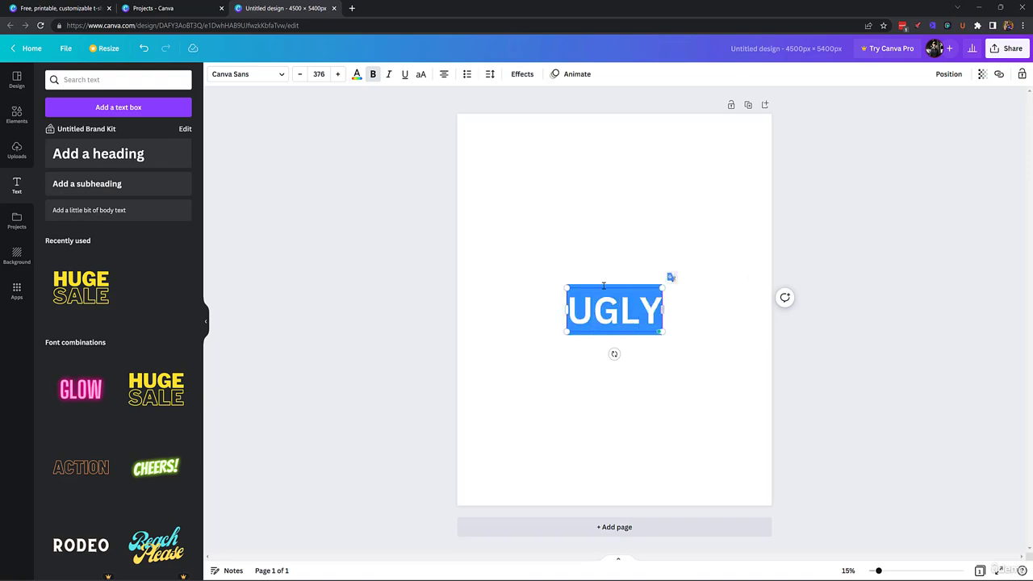
left_click(271, 75)
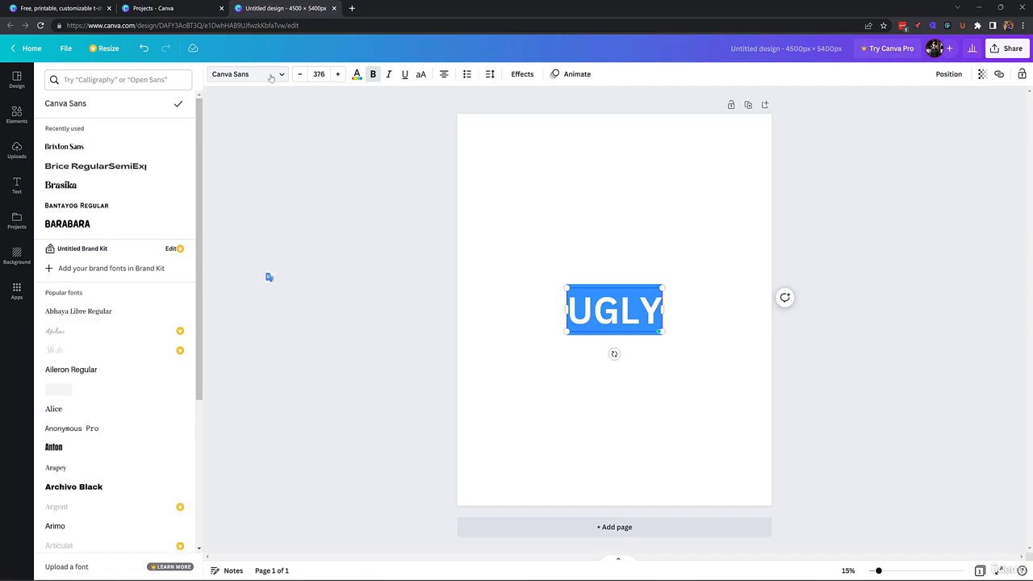
scroll(124, 297, "down", 3)
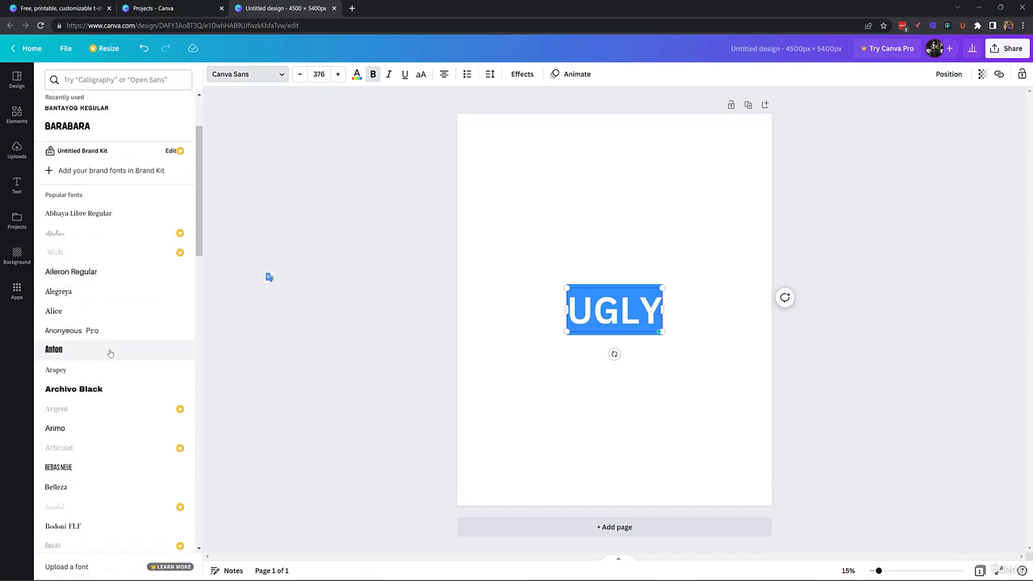
left_click(109, 351)
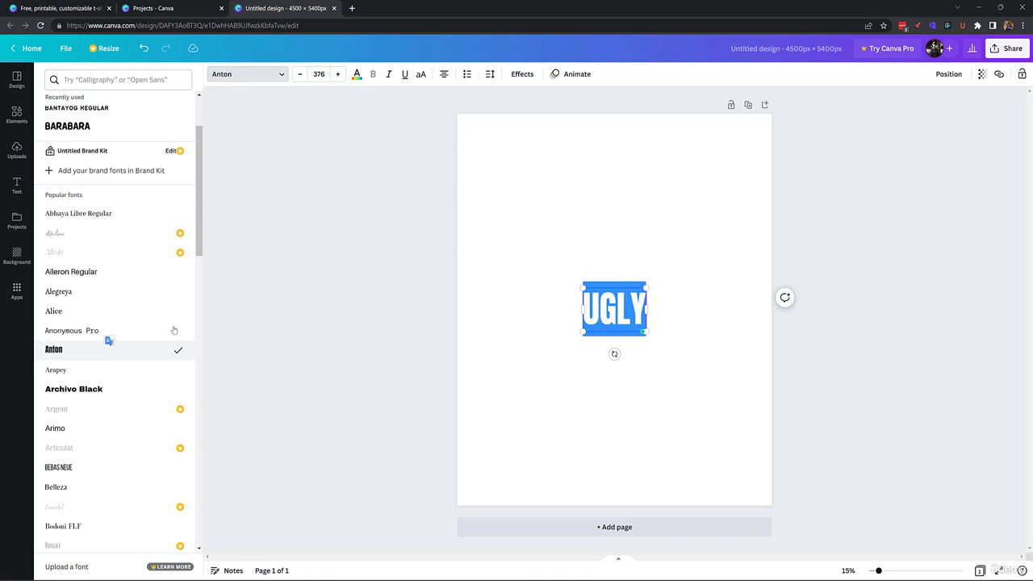
Enlarge the "UGLY" heading to a font size of about 1260 and center it on the page.
left_click_drag(582, 331, 483, 393)
left_click_drag(571, 334, 599, 316)
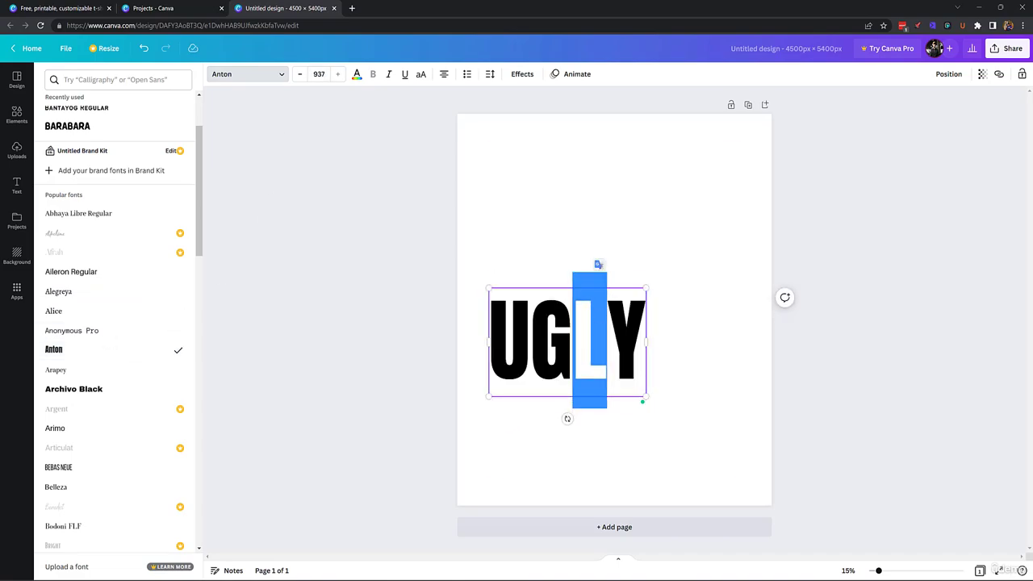
left_click(645, 383)
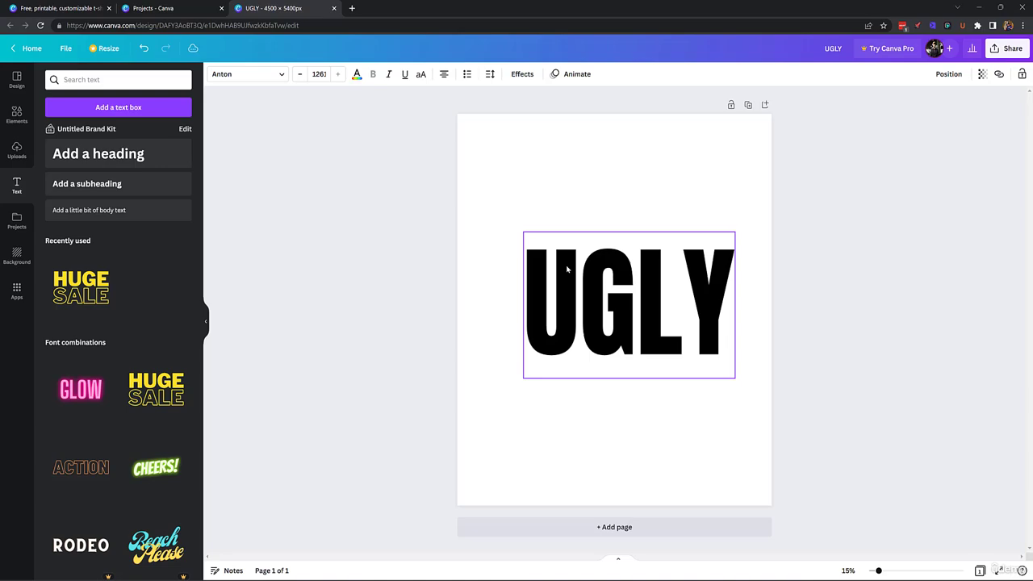
mouse_move(567, 267)
left_mouse_down()
mouse_move(552, 277)
mouse_move(549, 267)
left_mouse_up()
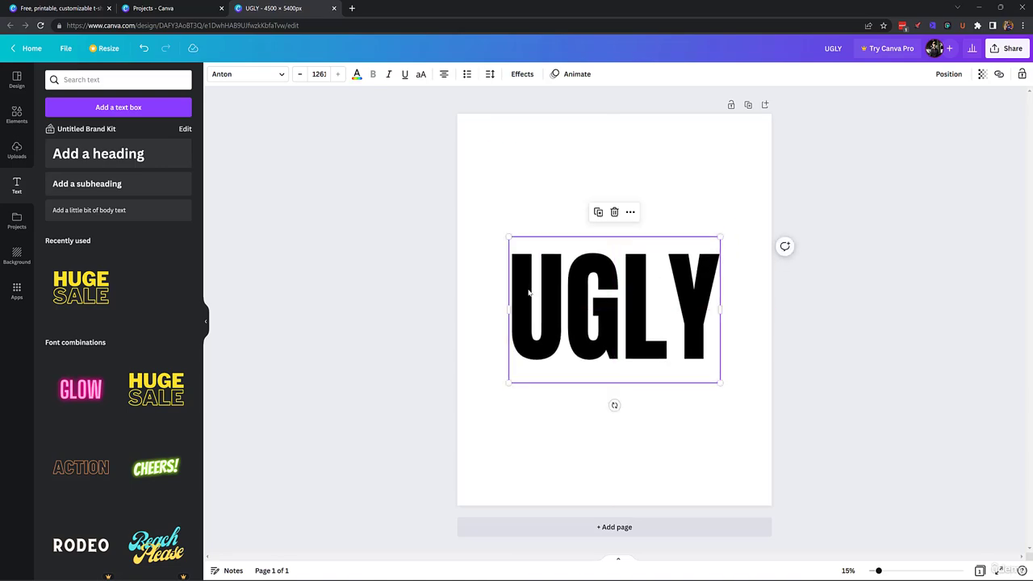
Color the whole "UGLY" text bright red from the default colors.
left_click(528, 293)
left_click(538, 294)
left_click_drag(520, 295, 697, 295)
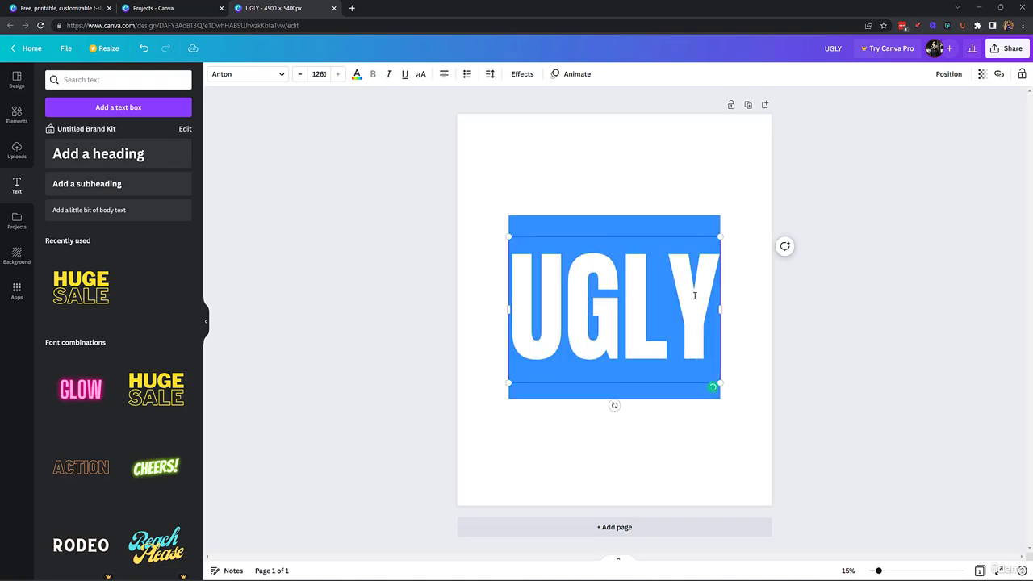
left_click(357, 75)
left_click(55, 265)
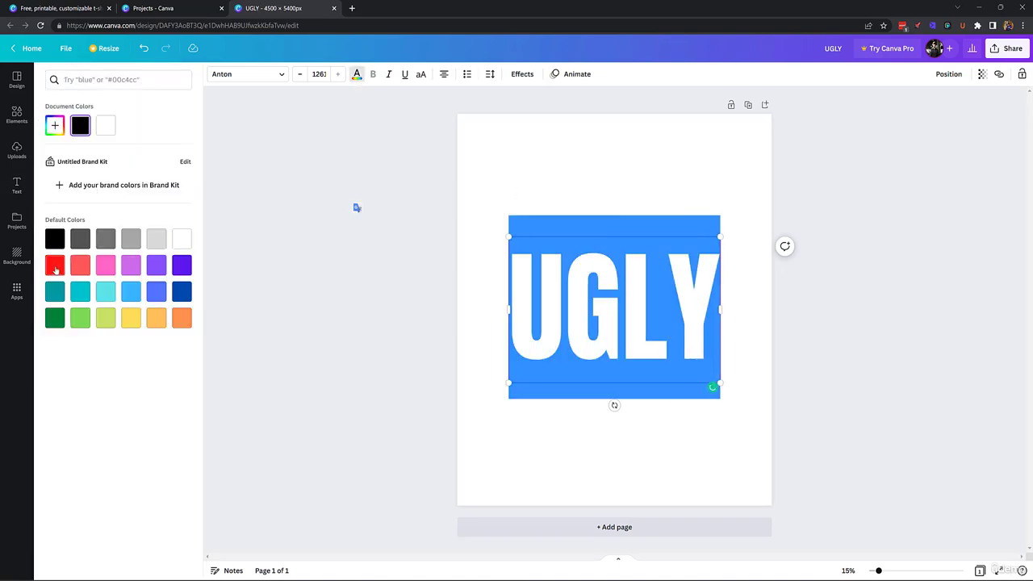
key("Escape")
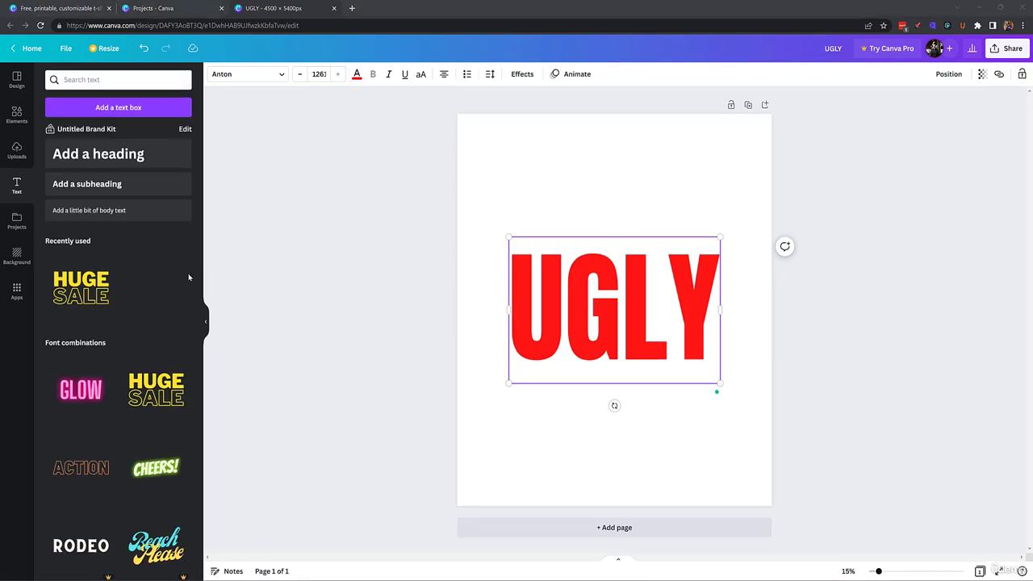
Add a second heading below "UGLY" and replace its placeholder text with "OFFICIAL".
left_click_drag(102, 155, 597, 443)
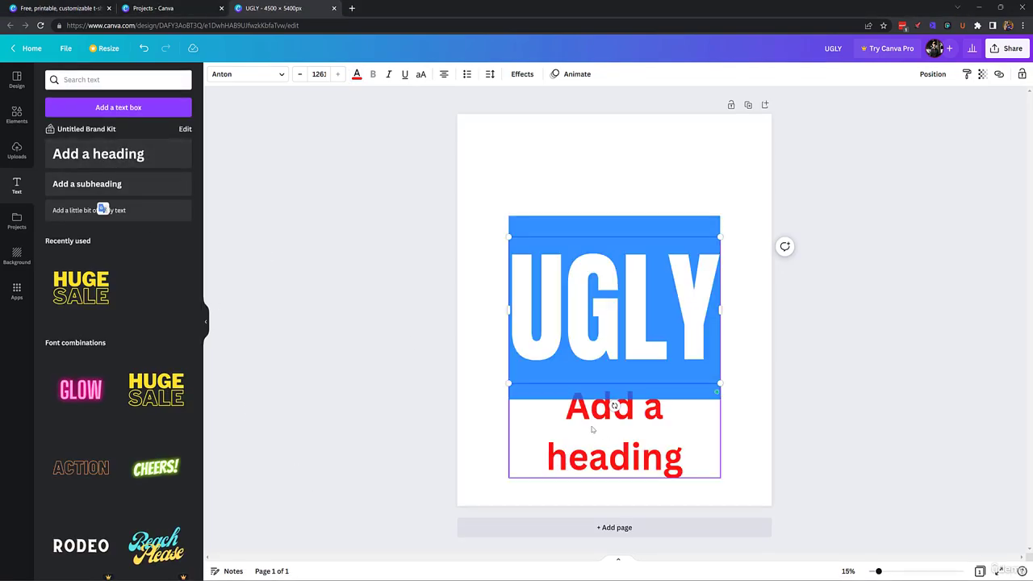
double_click(571, 412)
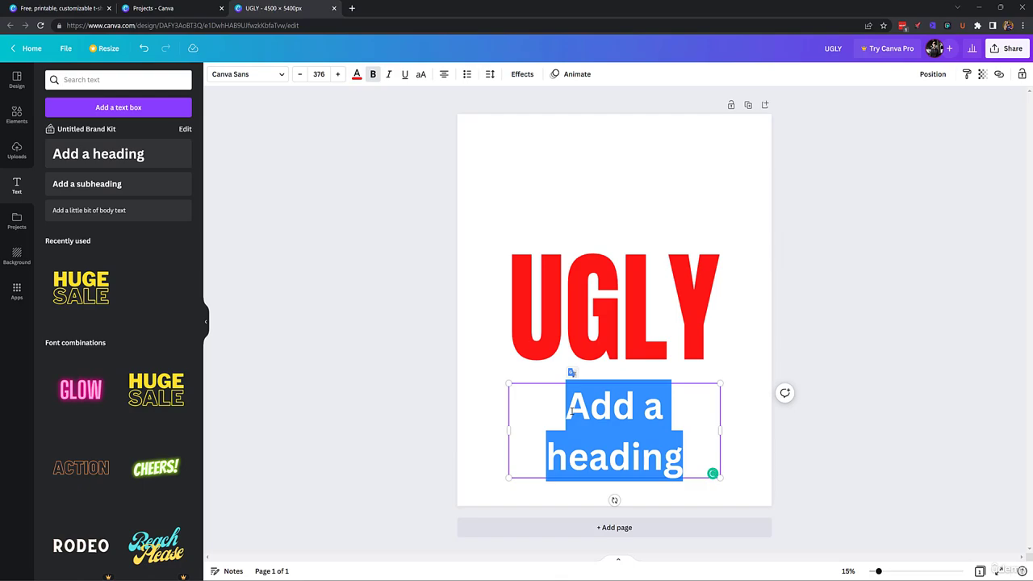
type("OFFICIAL")
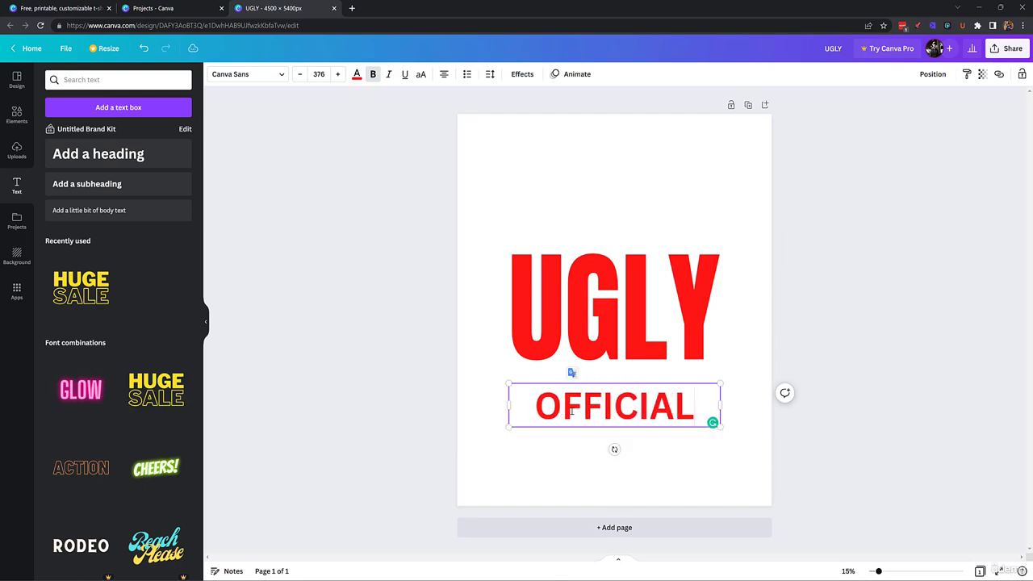
Recolor the "OFFICIAL" text black and set its font to Abril Fatface.
double_click(571, 411)
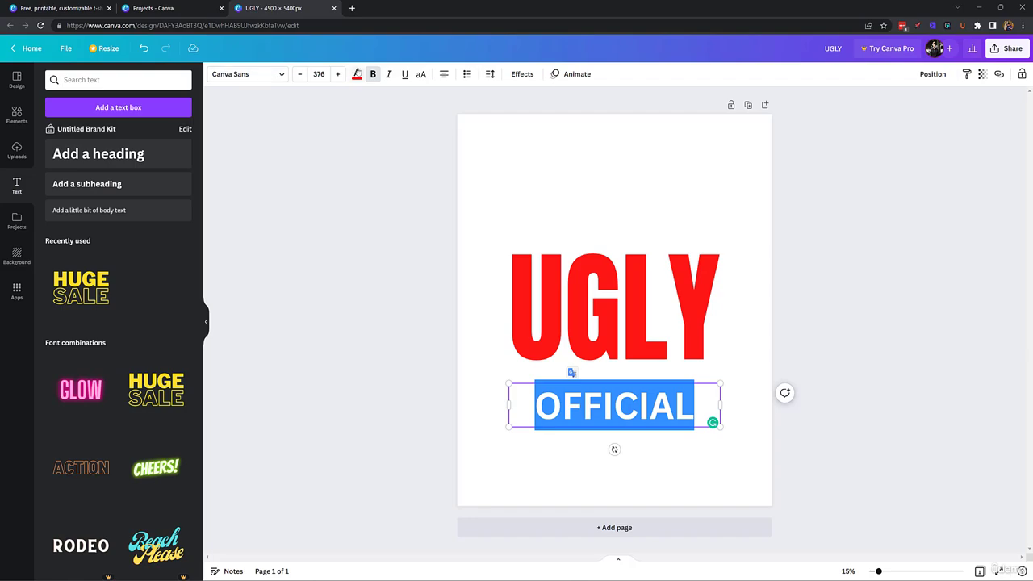
left_click(358, 73)
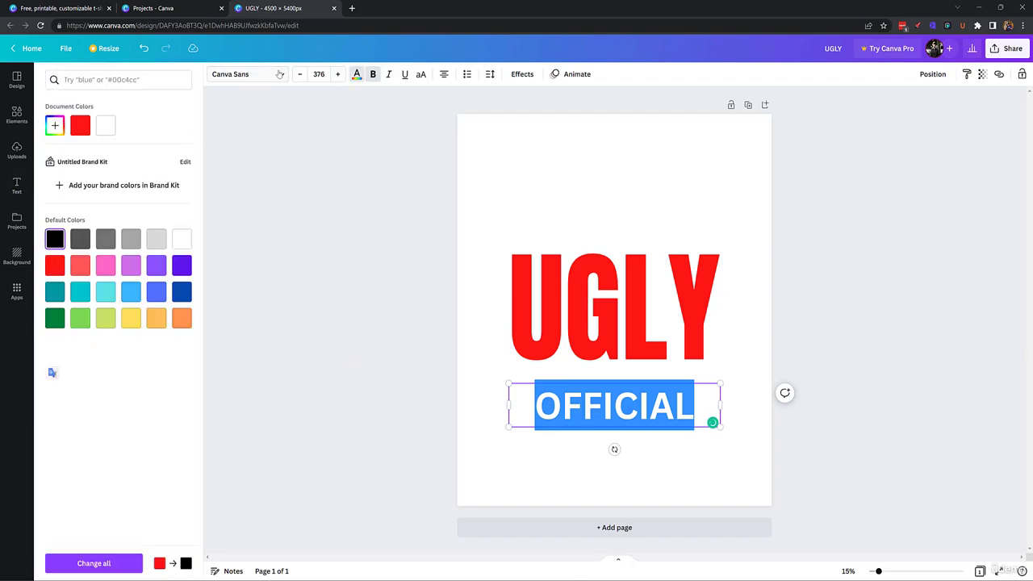
left_click(279, 74)
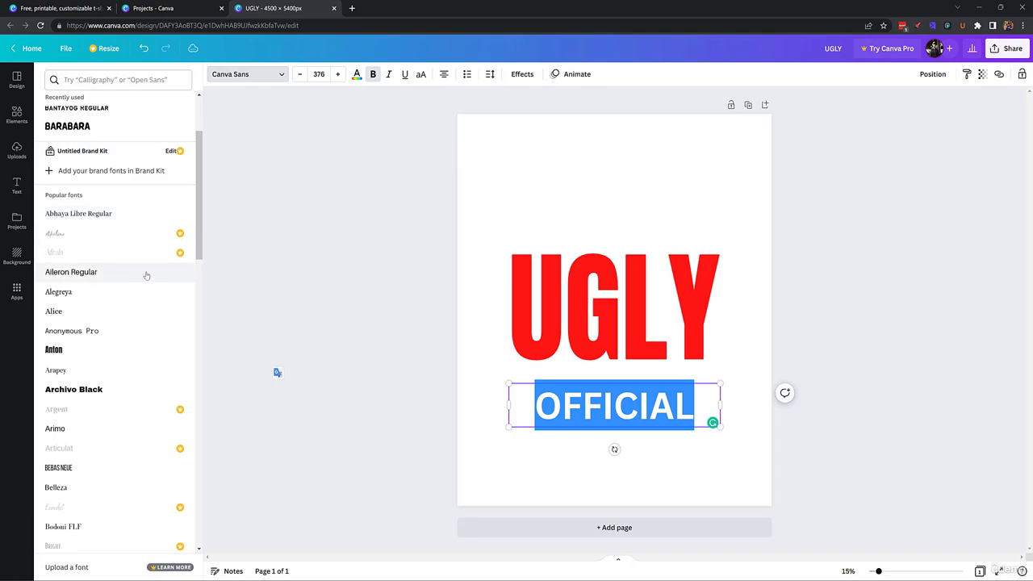
scroll(146, 274, "down", 2)
scroll(146, 275, "down", 2)
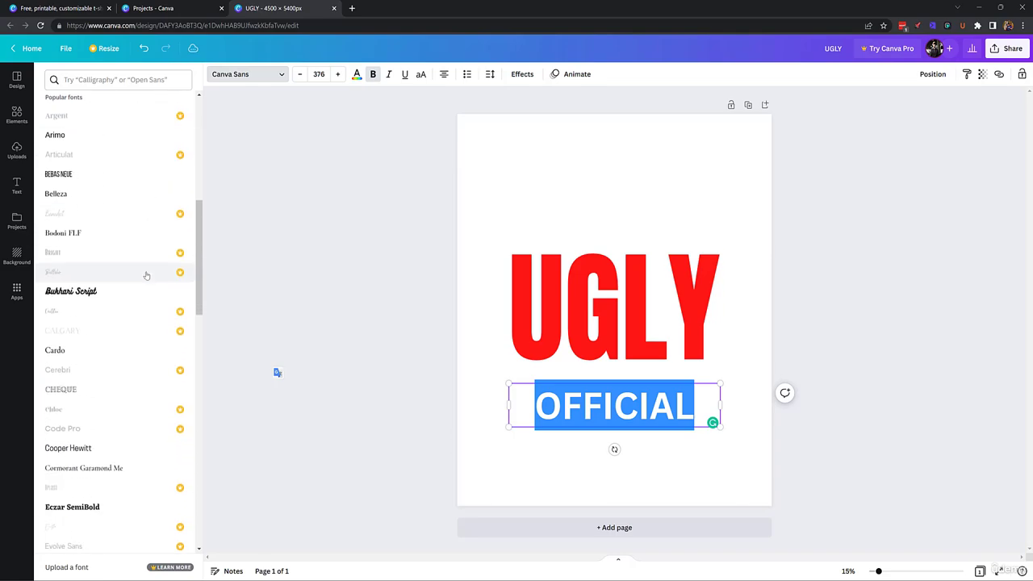
scroll(146, 274, "up", 5)
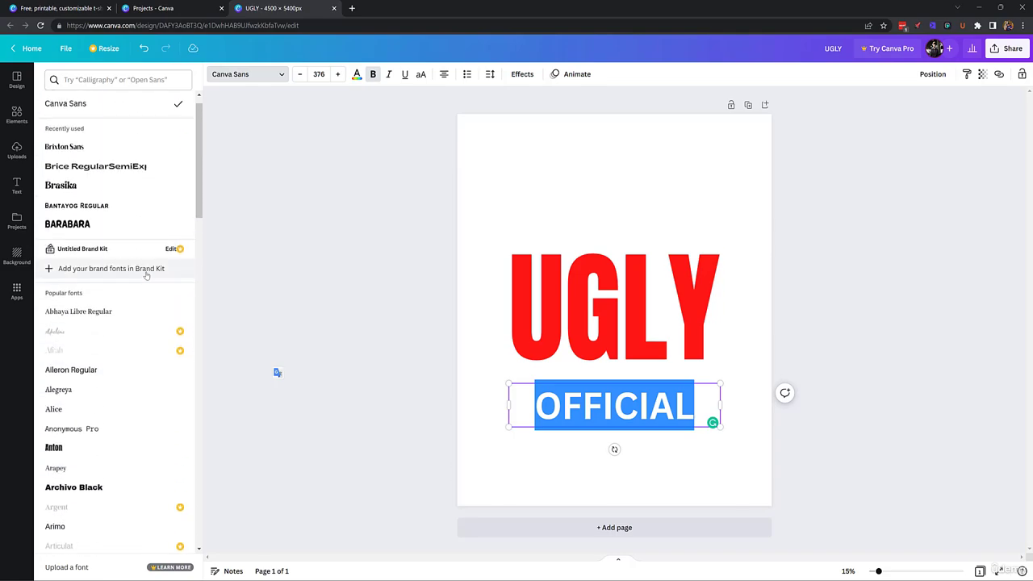
left_click(96, 81)
type("abr")
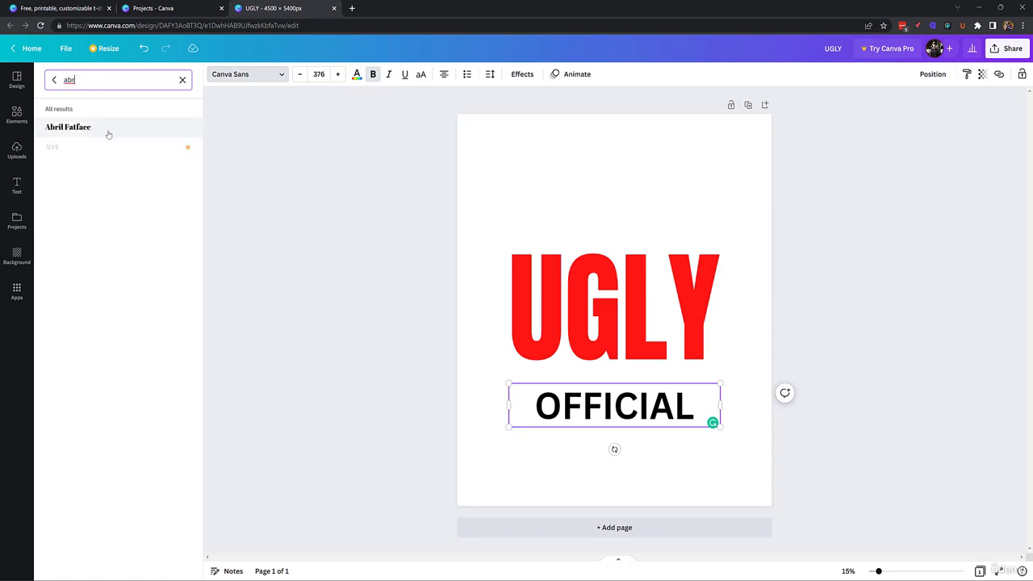
left_click(108, 134)
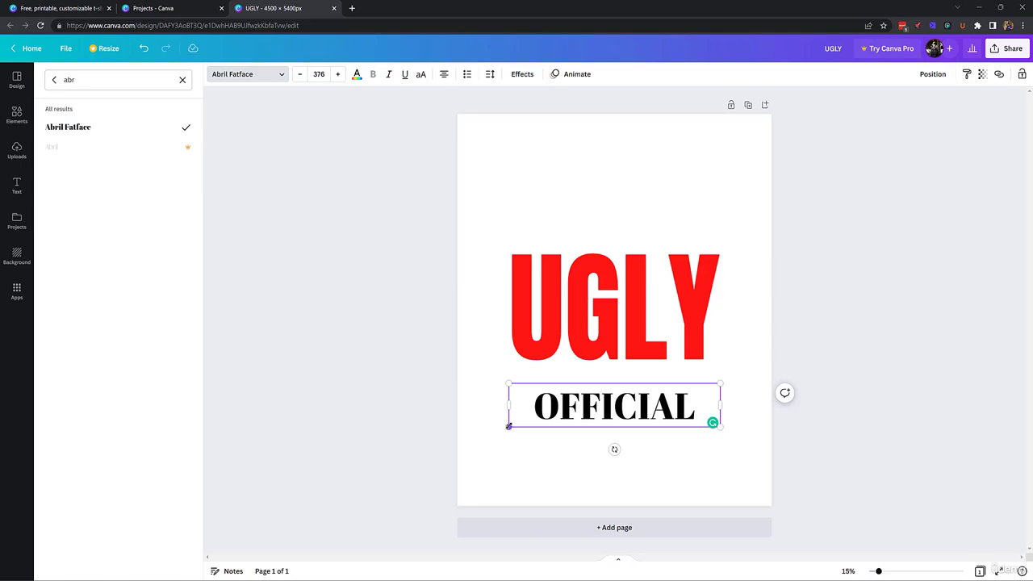
Enlarge "OFFICIAL" to a font size of about 500, matching the width of "UGLY", and center it directly above that word.
left_click_drag(509, 426, 460, 437)
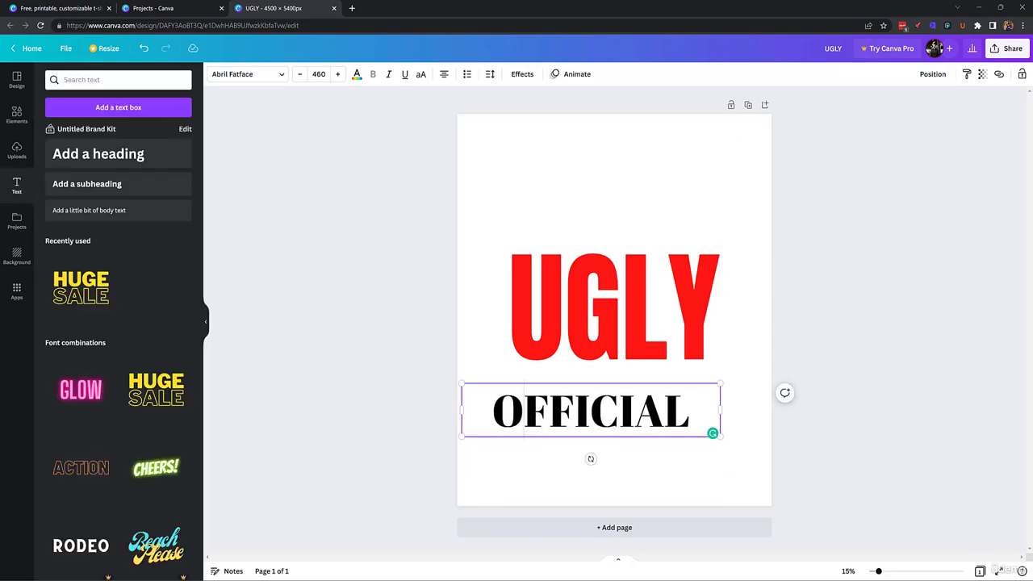
left_click(520, 465)
left_click(522, 423)
left_click_drag(522, 423, 546, 231)
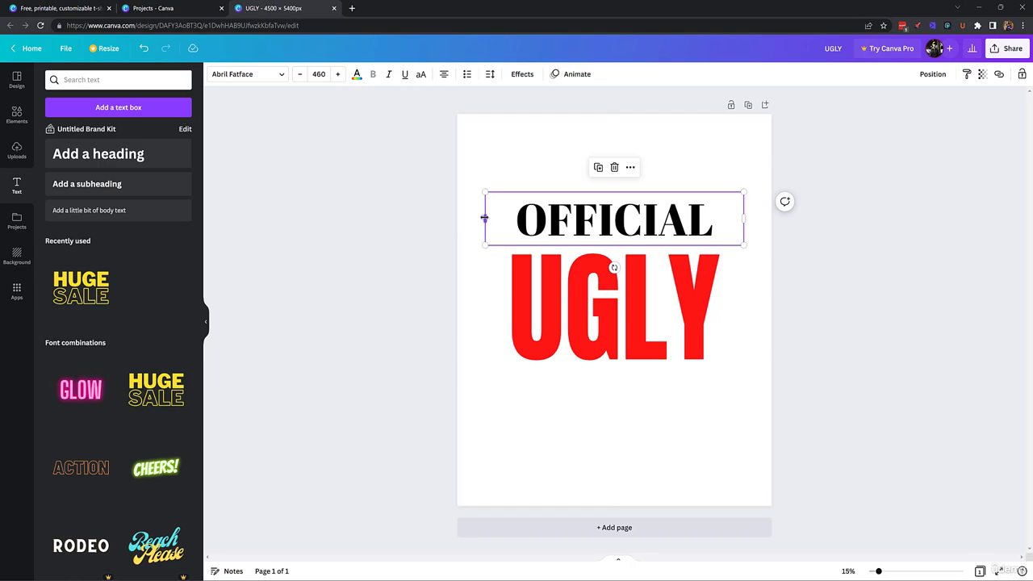
left_click_drag(485, 217, 456, 215)
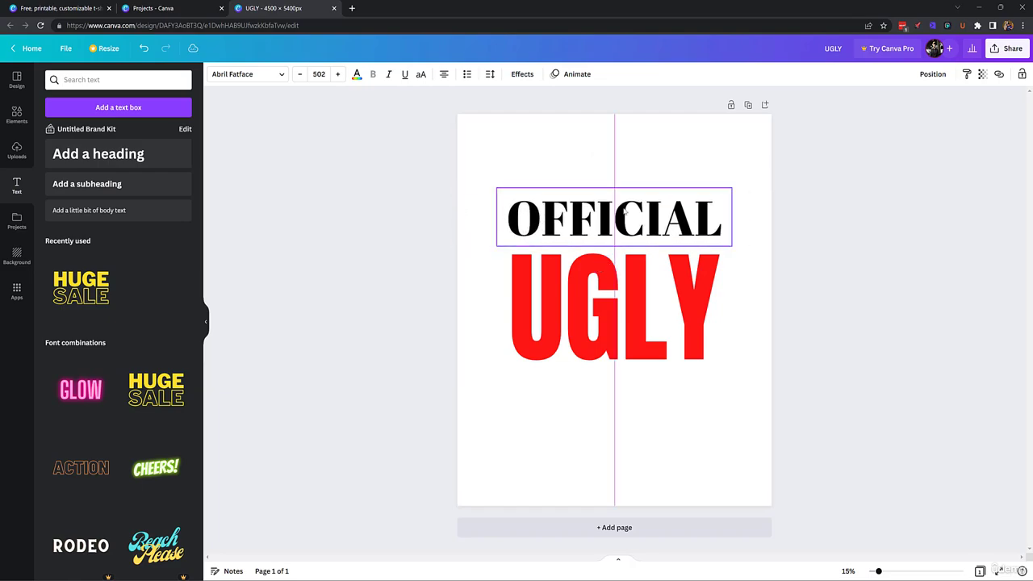
left_click_drag(624, 211, 625, 212)
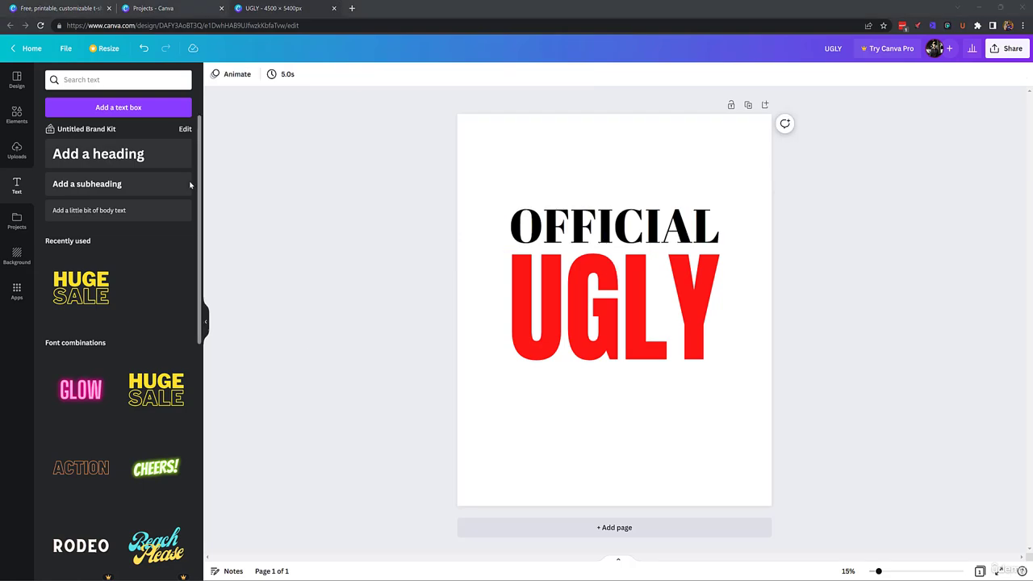
Add a third heading to the page and replace its placeholder text with "my".
left_click(97, 160)
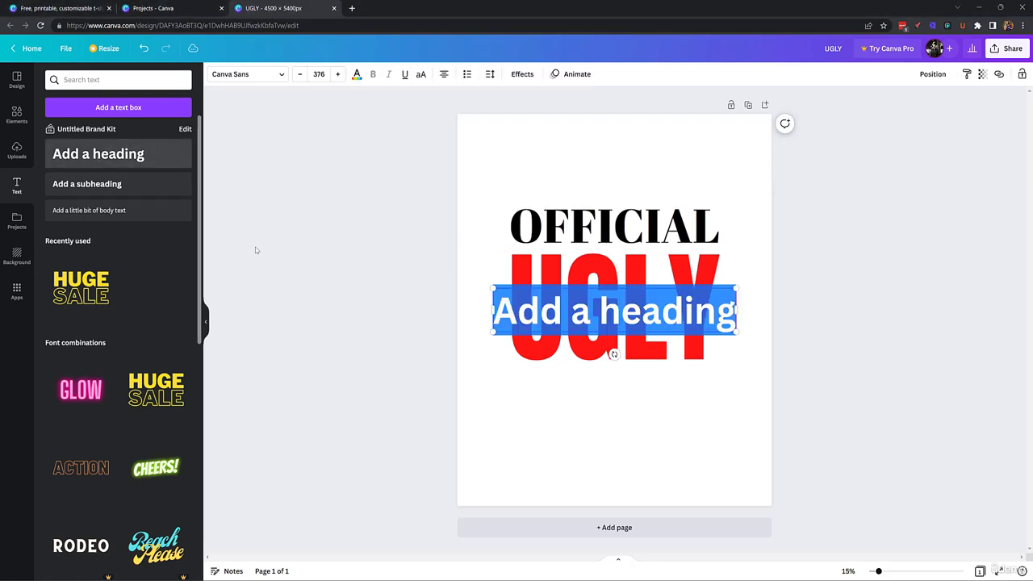
double_click(563, 310)
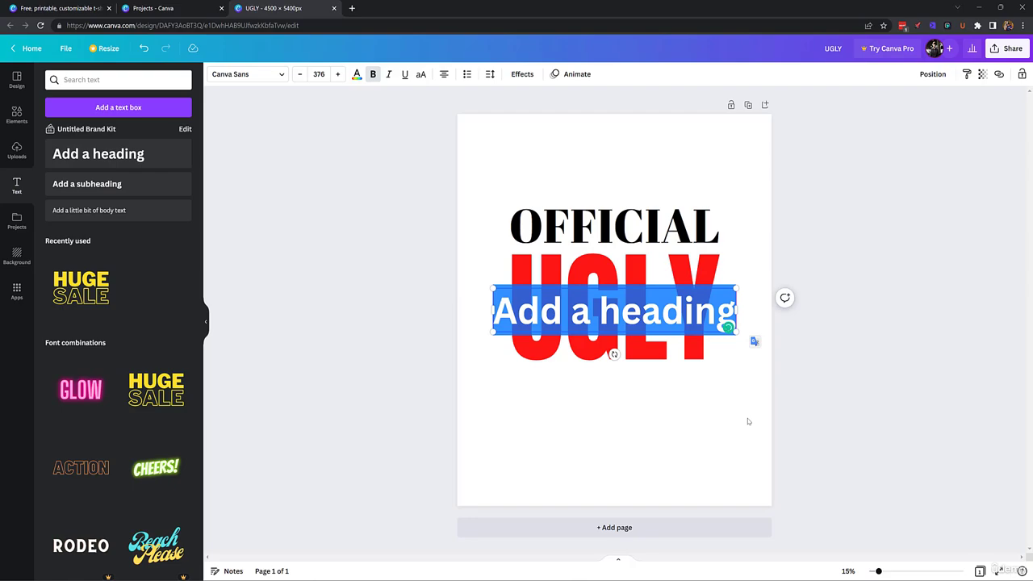
type("my")
Set the font of the "my" text to Brusher.
key("ctrl+a")
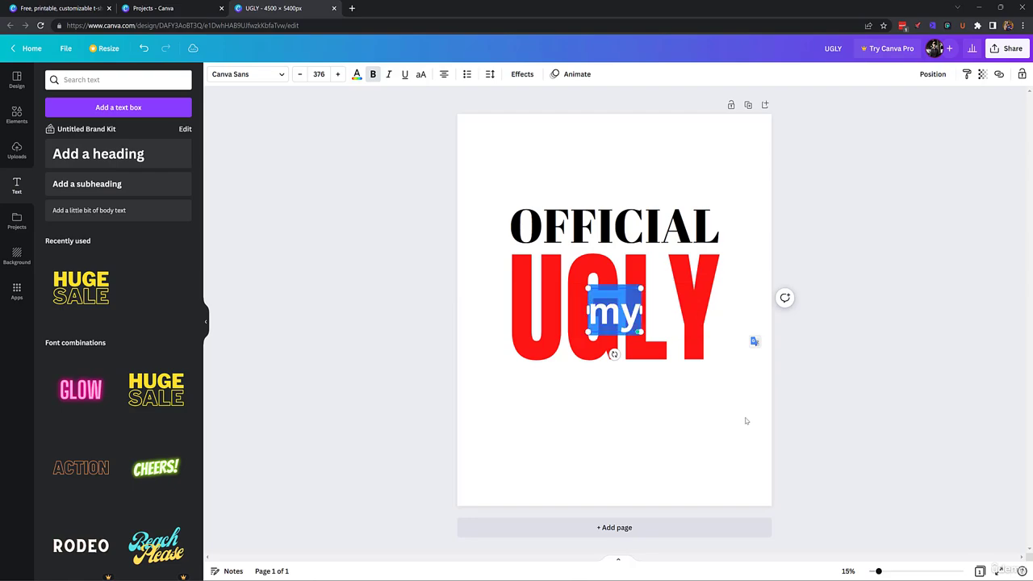
left_click(255, 76)
type("abr")
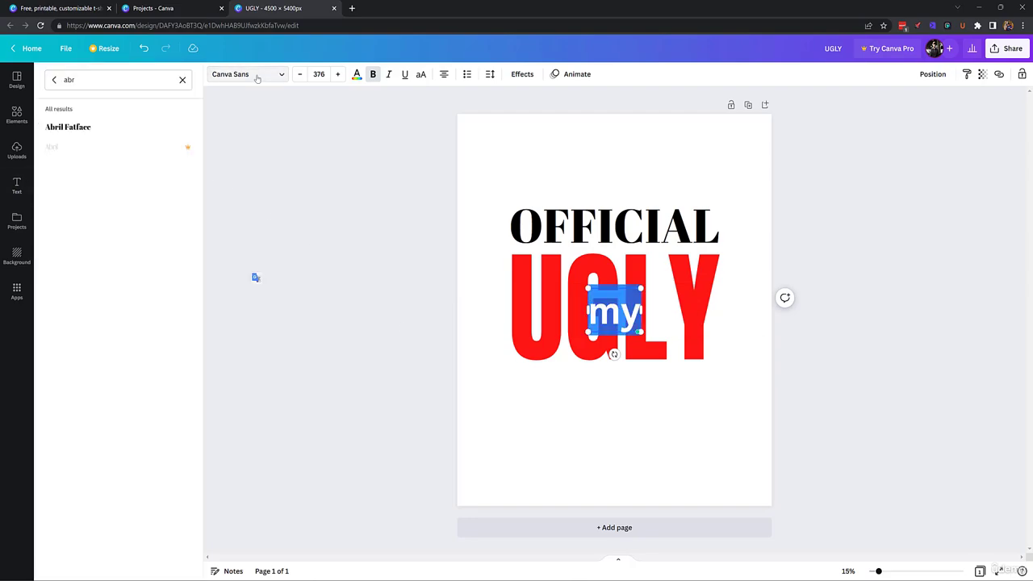
left_click(183, 80)
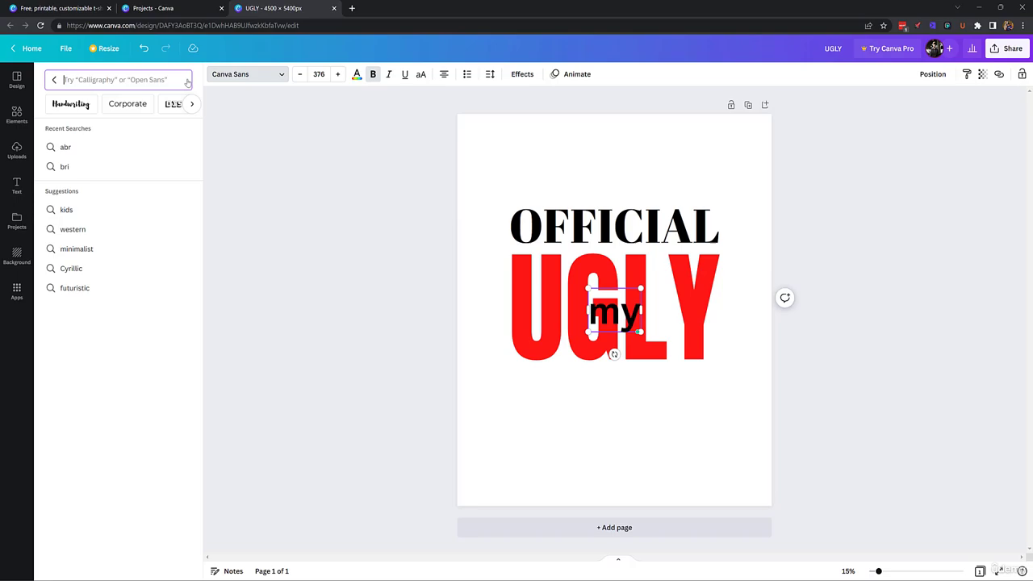
left_click(53, 79)
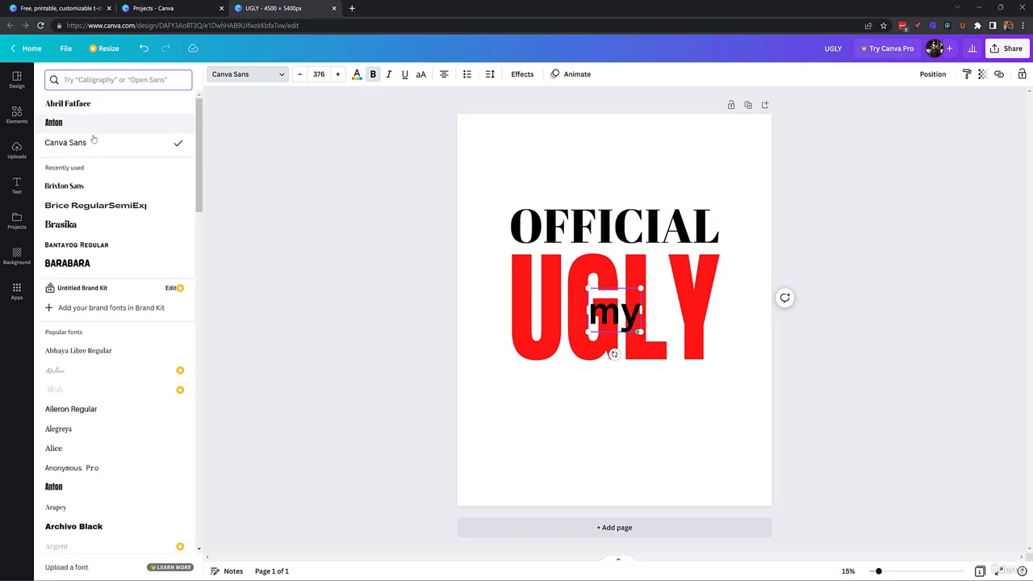
scroll(119, 254, "down", 3)
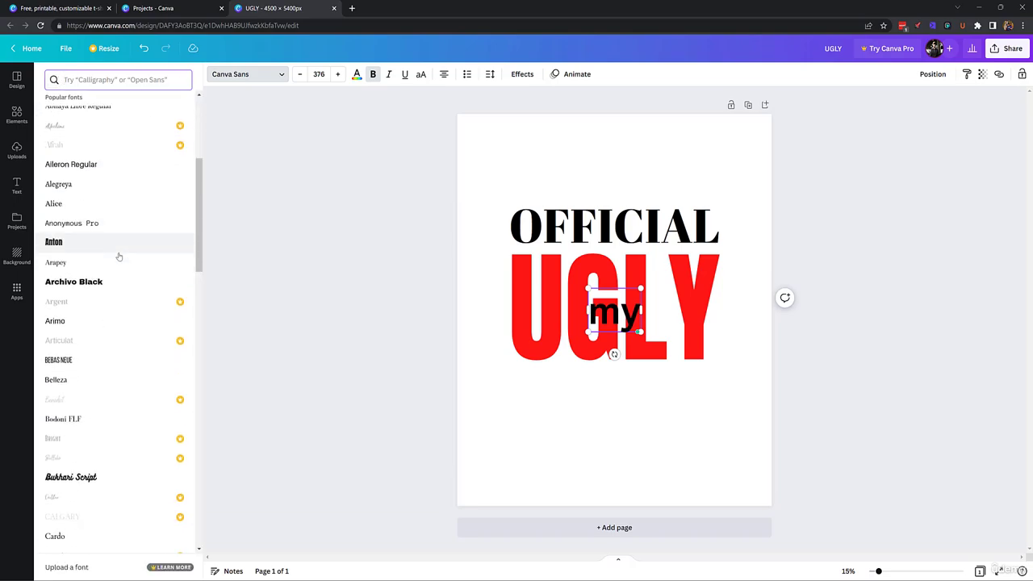
scroll(119, 256, "down", 3)
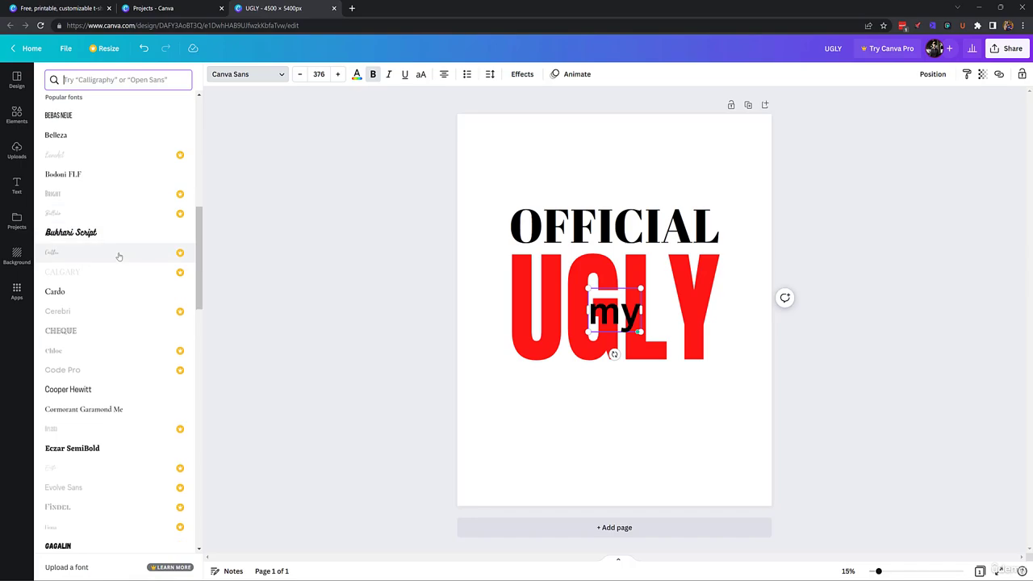
type("br")
left_click(79, 348)
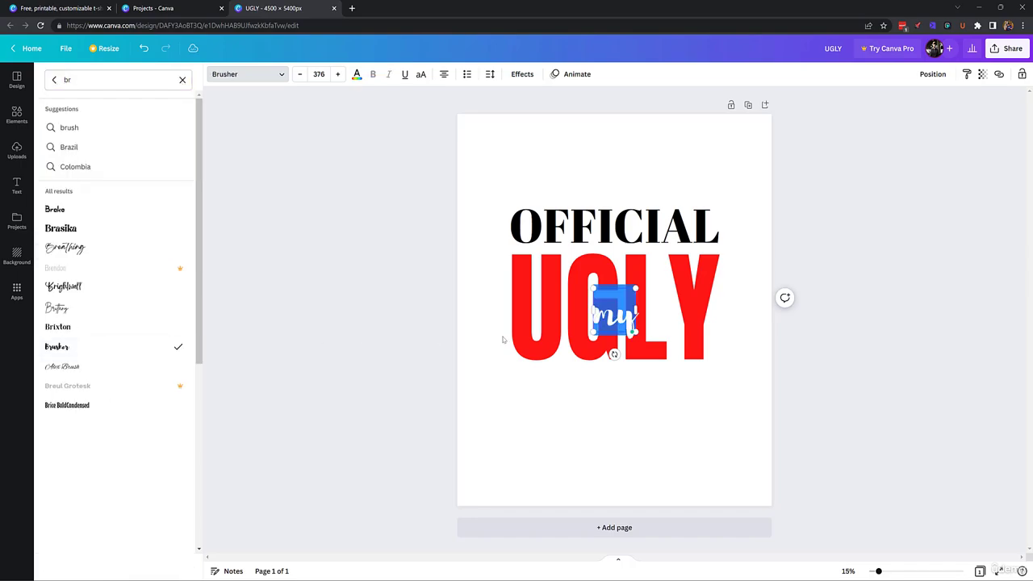
left_click(603, 442)
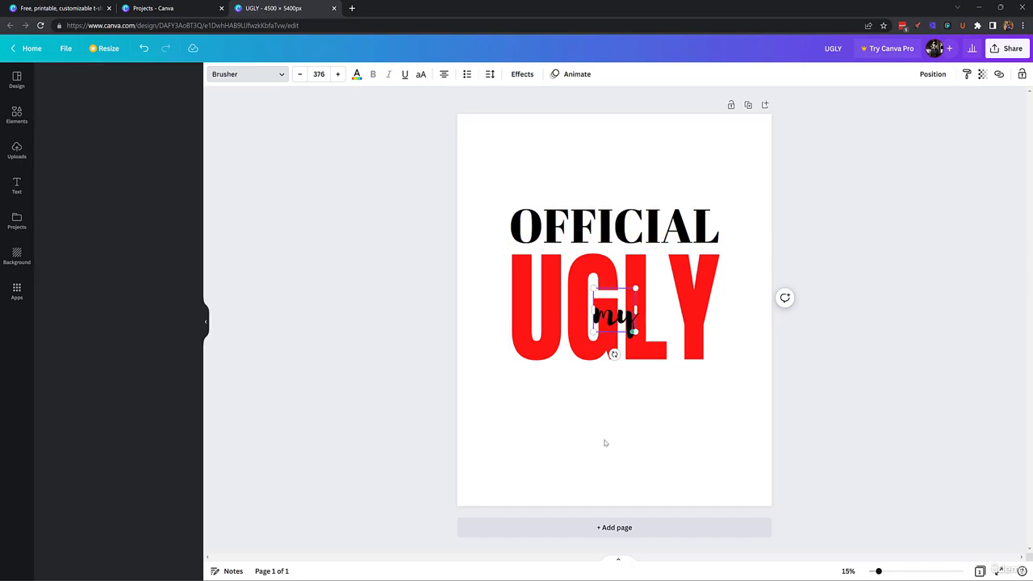
Move "my" to the center just above "OFFICIAL" and recolor it royal blue #5271FF.
left_click(610, 346)
mouse_move(605, 321)
left_mouse_down()
mouse_move(611, 191)
mouse_move(629, 205)
left_mouse_up()
double_click(613, 194)
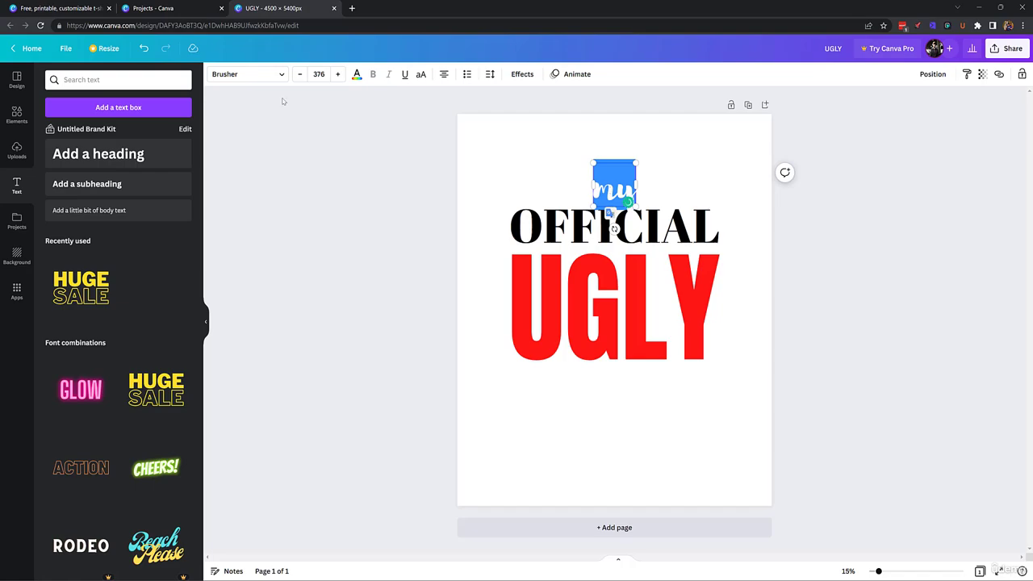
left_click(357, 75)
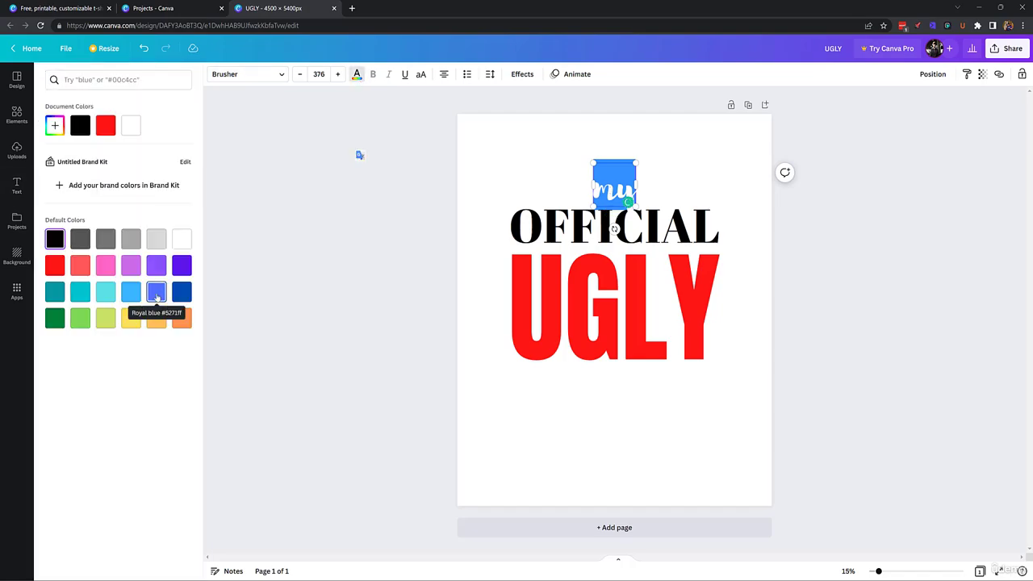
left_click(156, 295)
key("Escape")
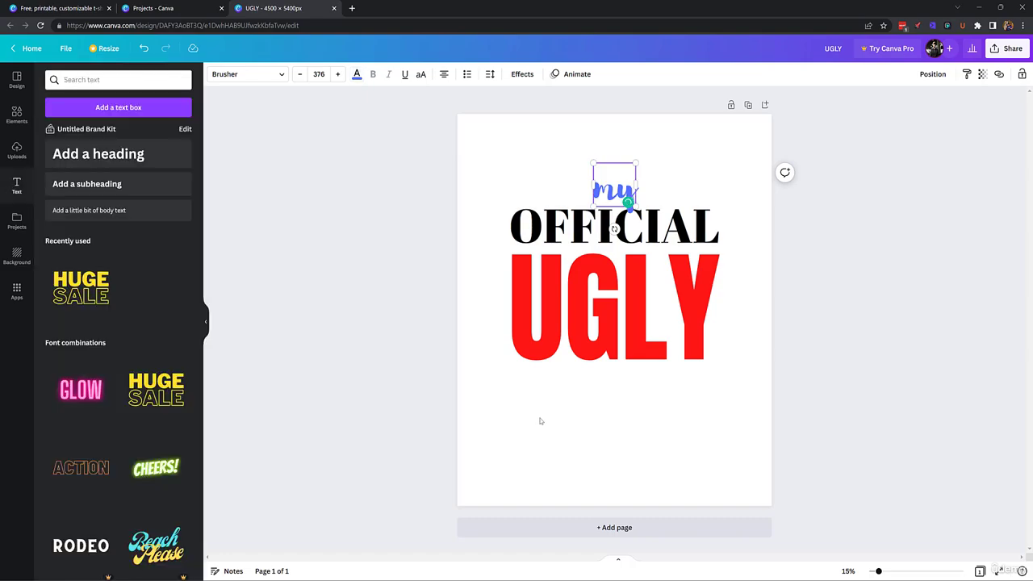
left_click(520, 161)
left_click(601, 194)
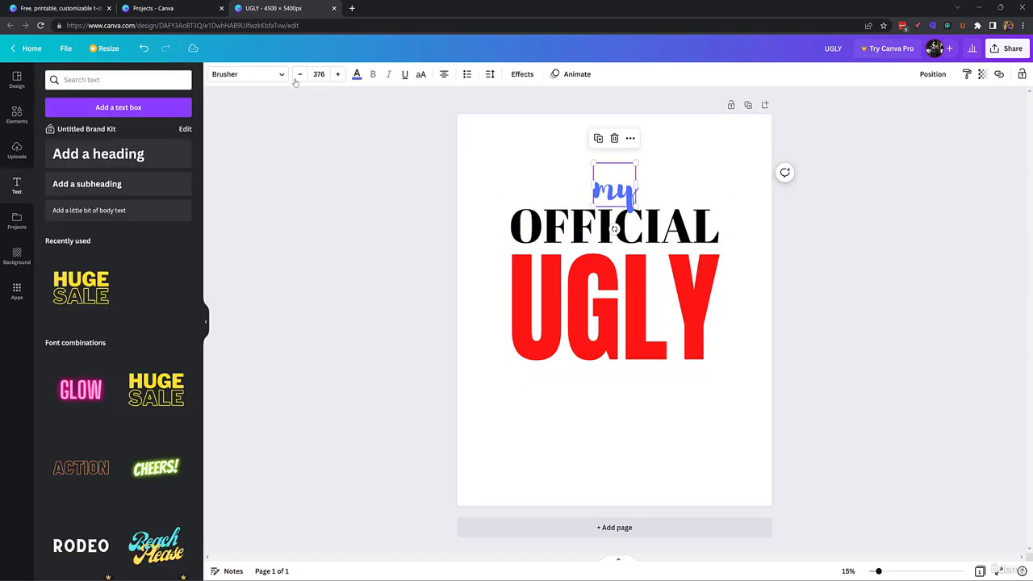
left_click(357, 74)
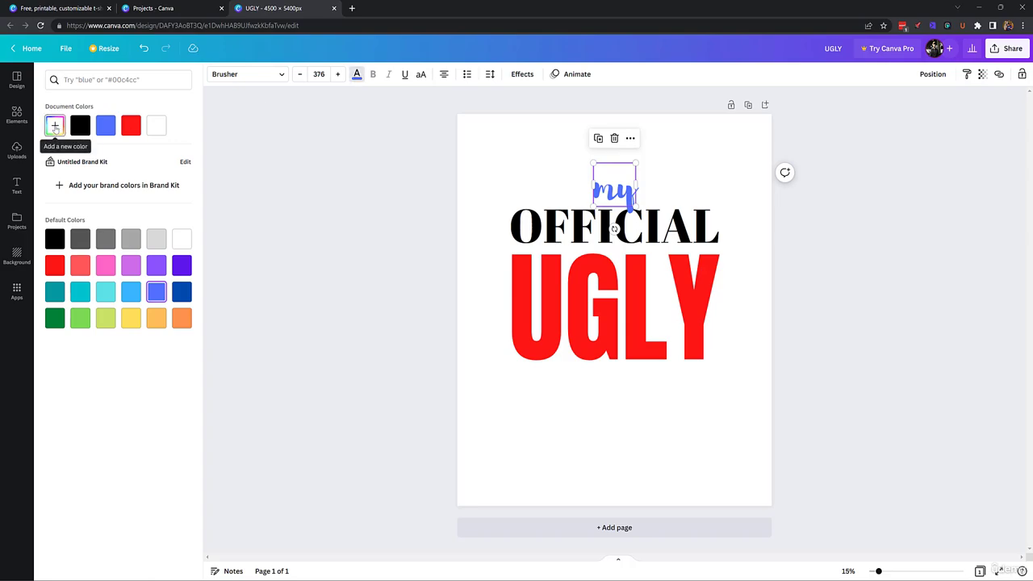
left_click(55, 126)
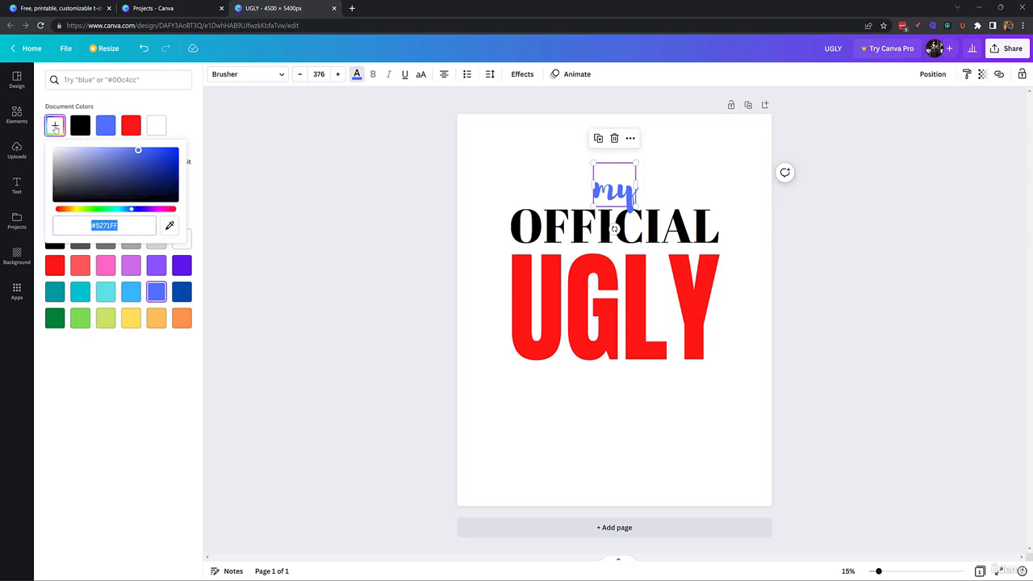
left_click_drag(91, 225, 123, 225)
key("Escape")
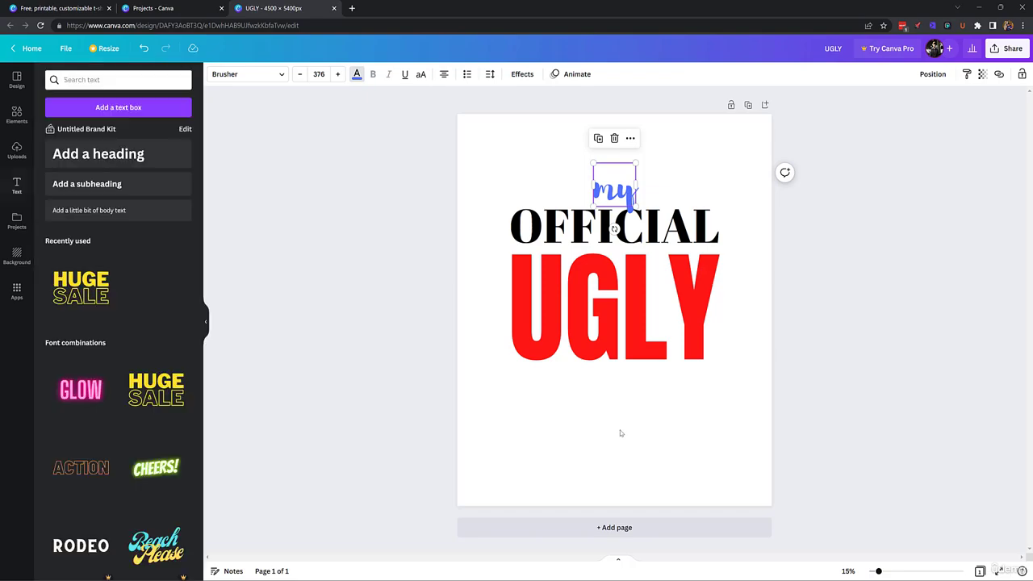
key("ctrl+z")
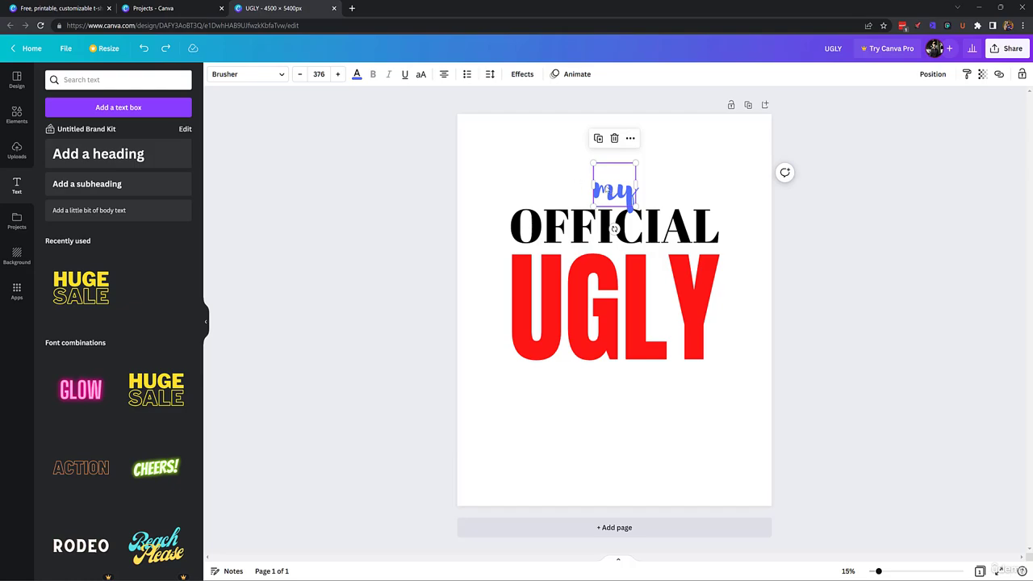
Duplicate "my" to just below "UGLY" and turn the copy into the word "SWEATER" in black.
left_click(598, 139)
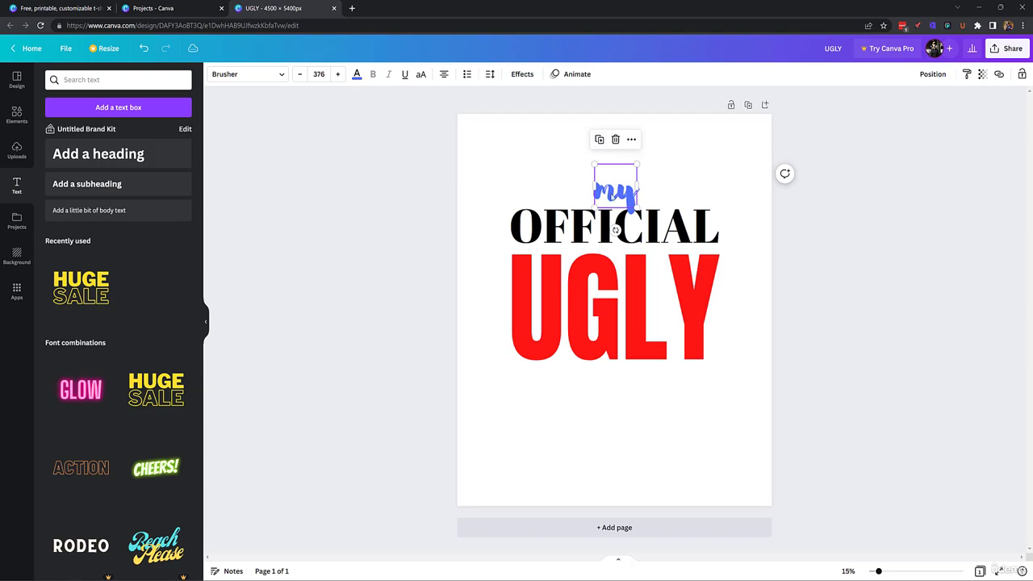
left_click_drag(612, 197, 607, 397)
double_click(604, 393)
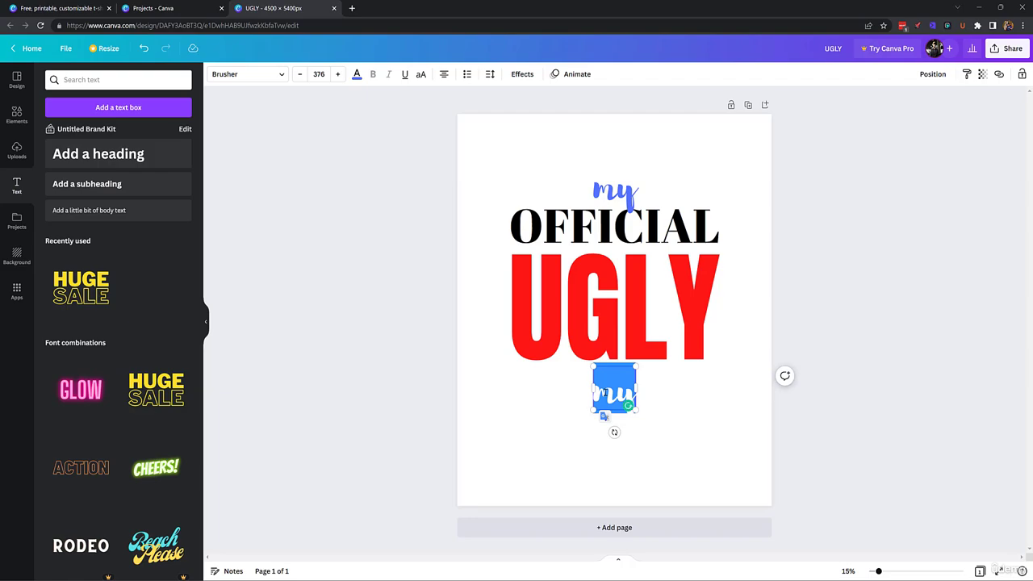
type("SWEATER")
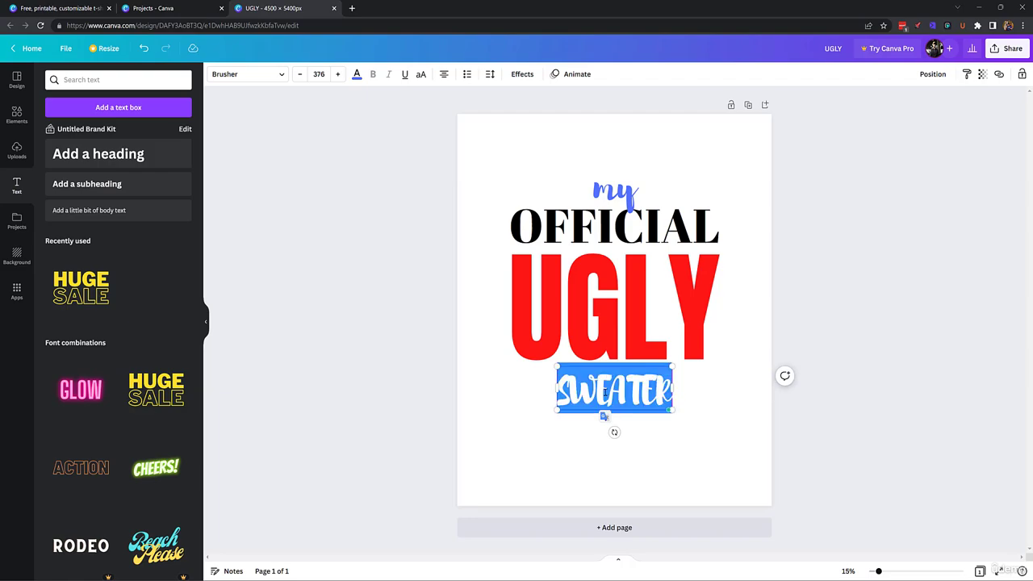
left_click(357, 74)
left_click(78, 125)
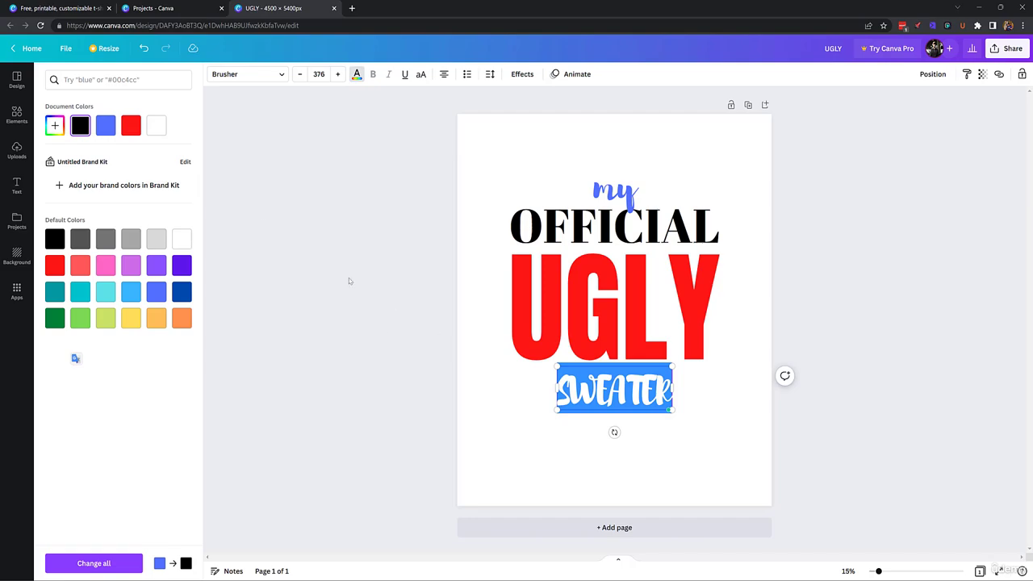
Try the Archivo Black font on the "SWEATER" text and browse the other popular fonts.
left_click(275, 74)
type("br")
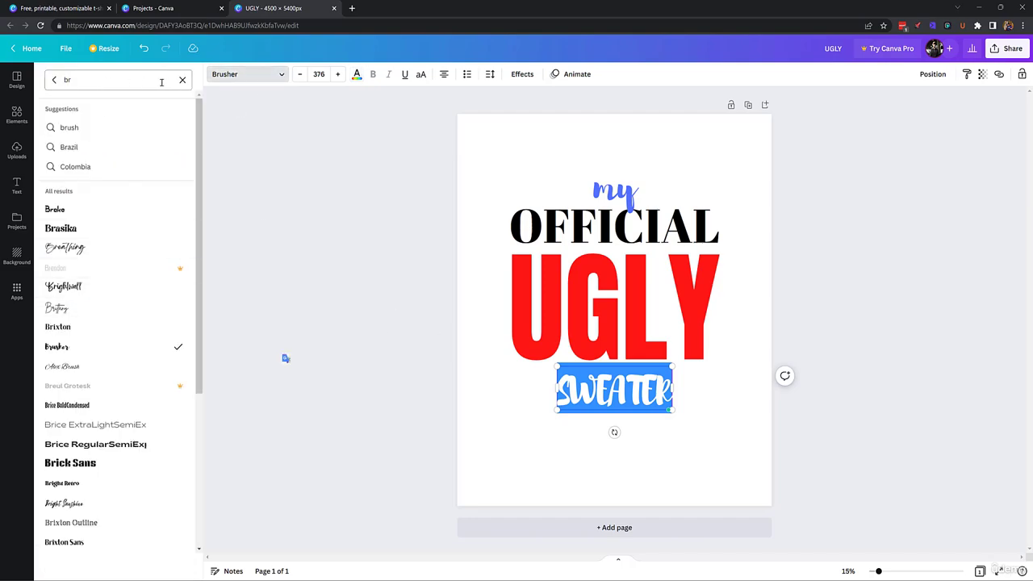
left_click(181, 80)
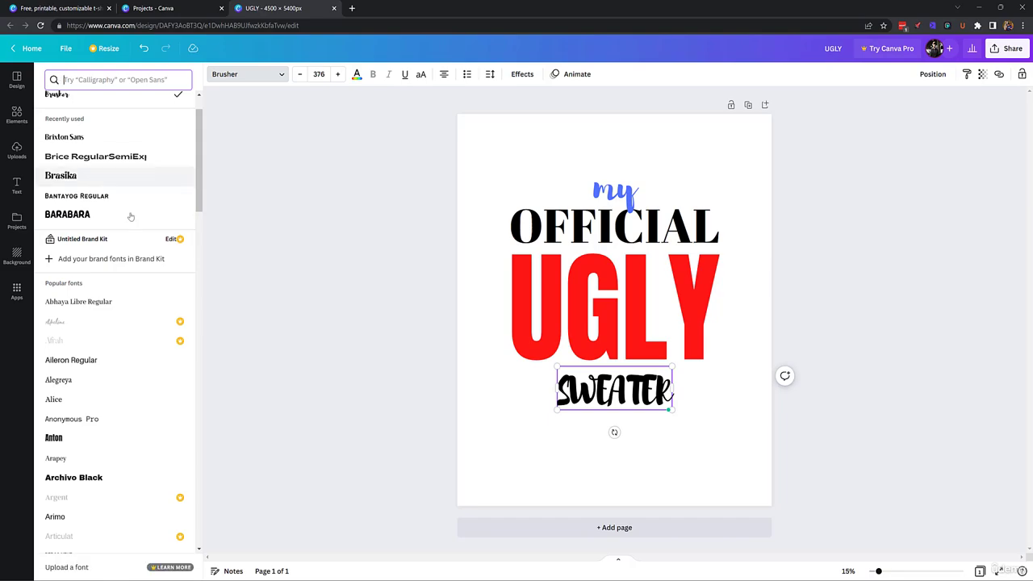
scroll(121, 339, "down", 1)
left_click(84, 427)
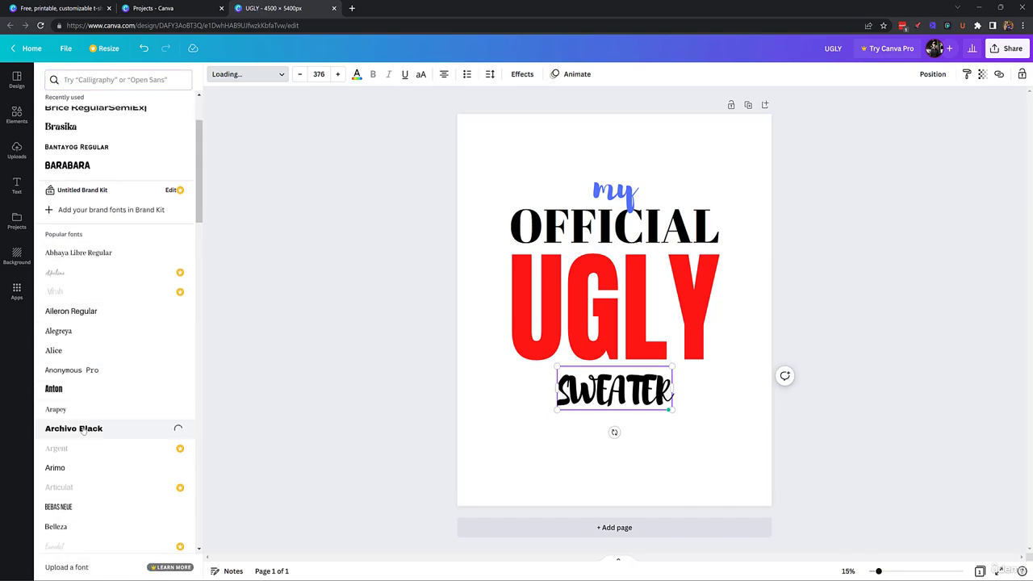
scroll(97, 358, "down", 4)
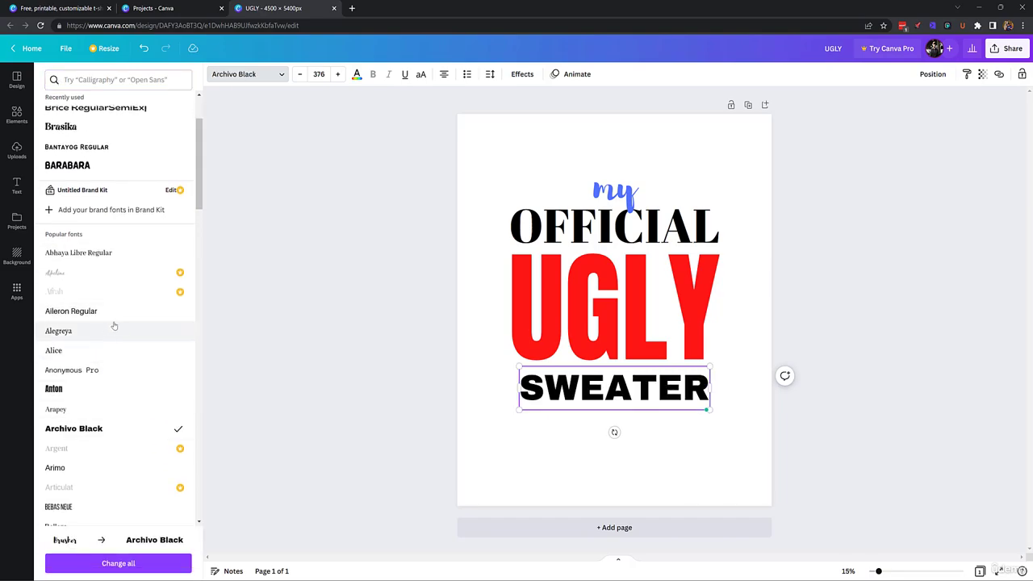
scroll(116, 324, "down", 2)
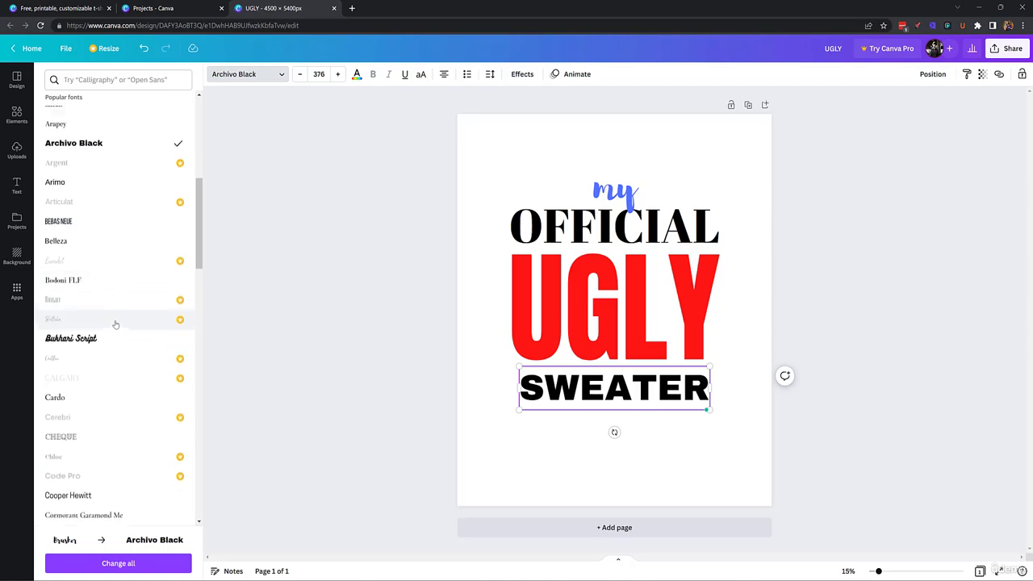
scroll(115, 324, "up", 4)
scroll(115, 324, "up", 1)
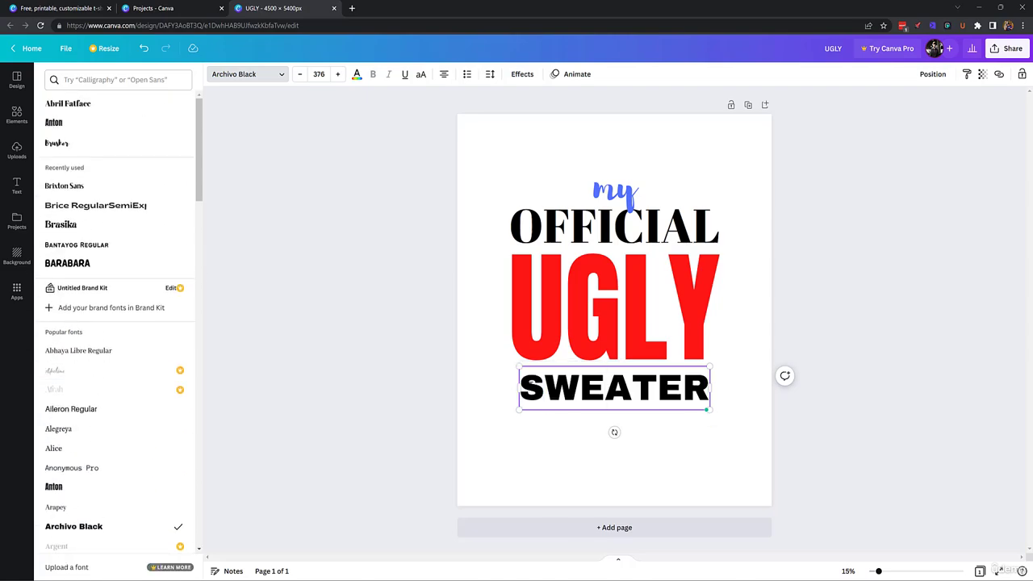
Set the font of the "SWEATER" text to Abril Fatface.
left_click_drag(520, 387, 706, 389)
left_click(113, 79)
type("ab")
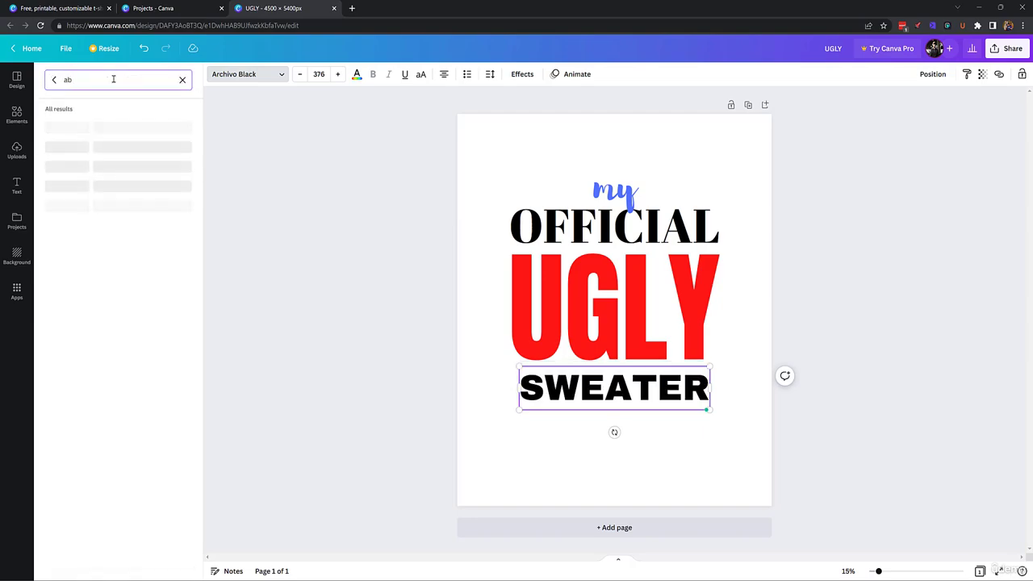
type("r")
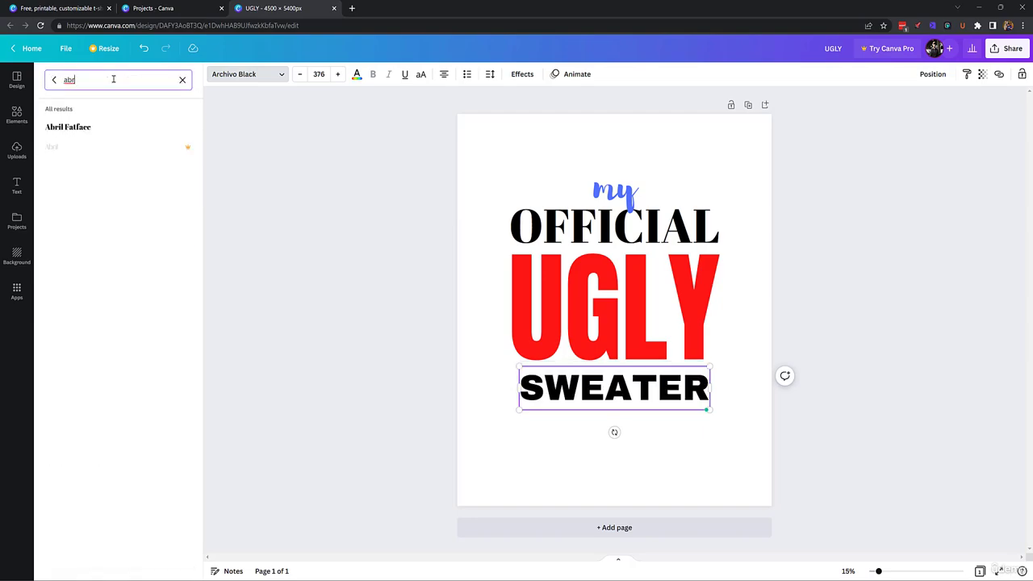
left_click(108, 132)
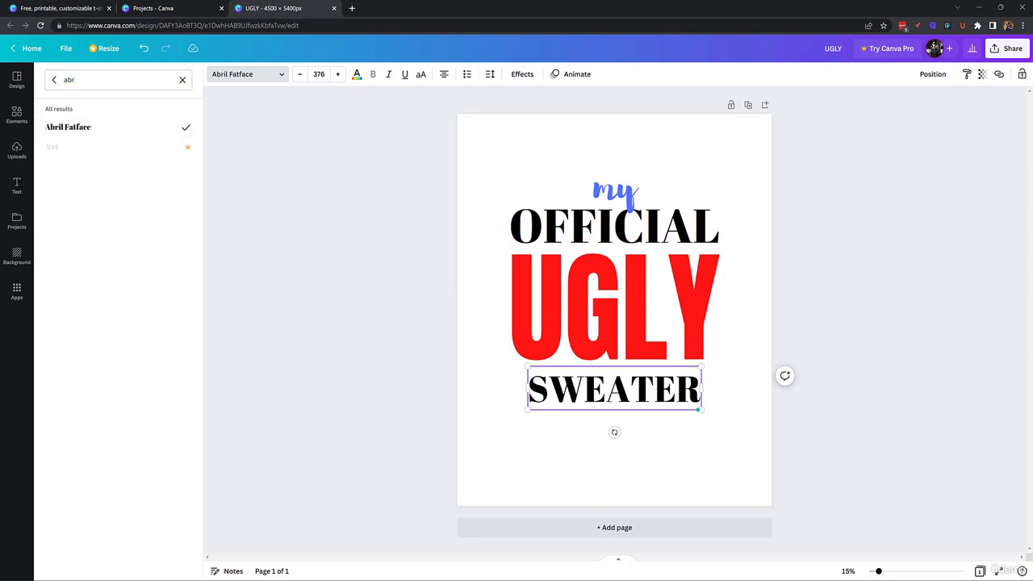
Enlarge "SWEATER" to nearly the width of "UGLY" and center it directly below that word.
left_click_drag(528, 409, 512, 413)
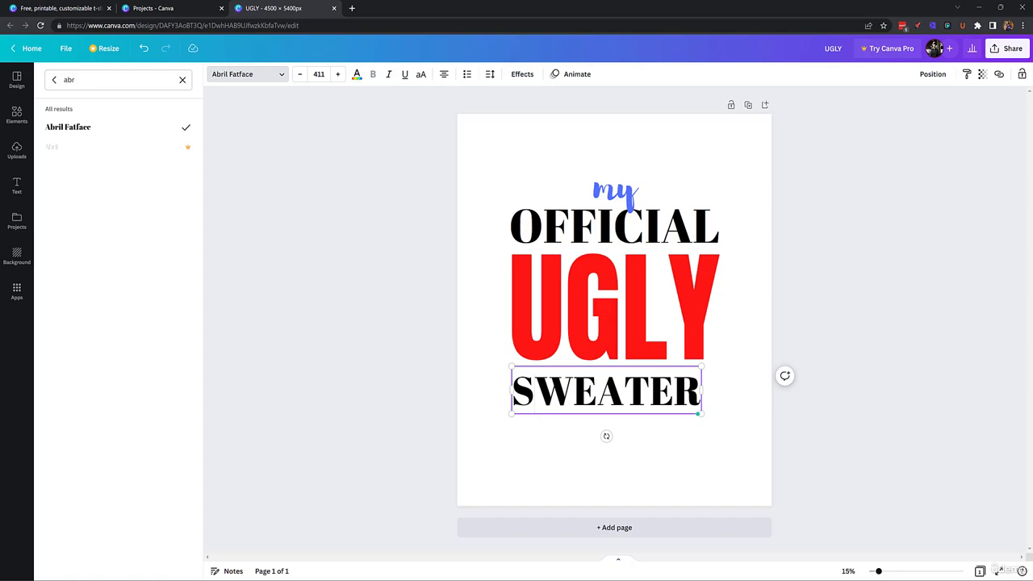
left_click(535, 391)
left_click(494, 414)
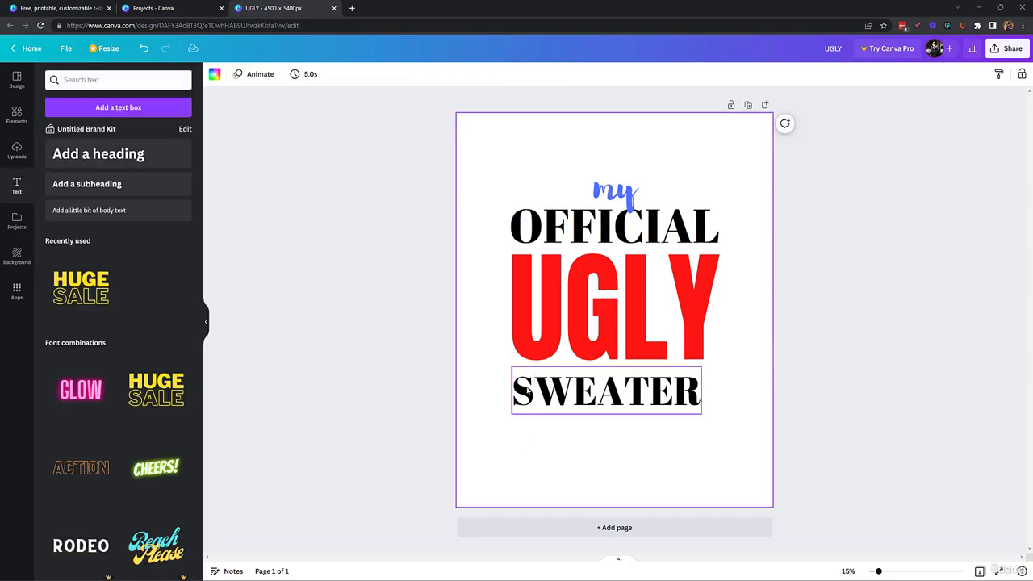
left_click(530, 391)
left_click_drag(544, 390, 515, 411)
left_click(508, 447)
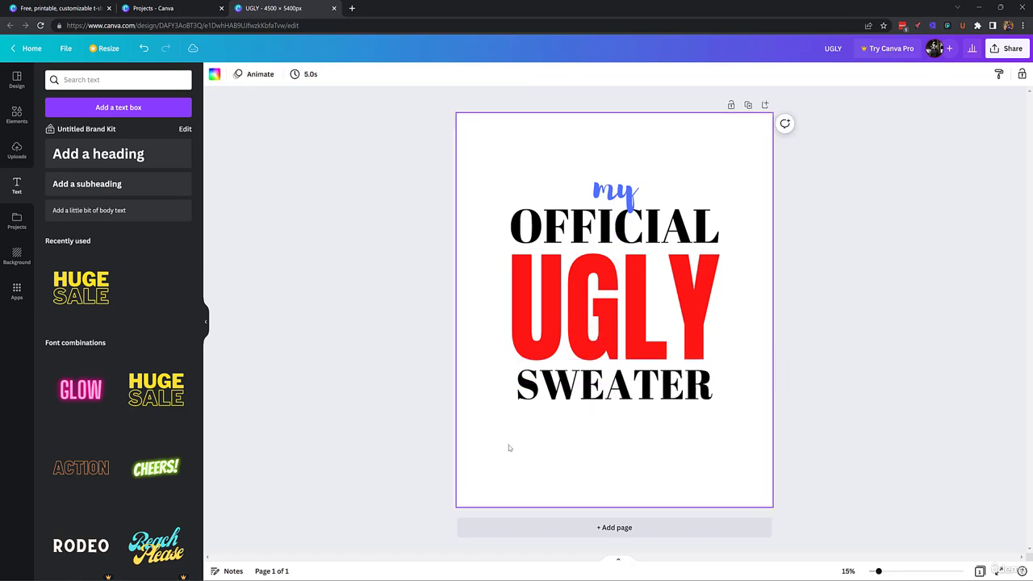
Duplicate the blue "my" text, place the copy centered below "SWEATER" and replace its text with "for".
left_click(611, 194)
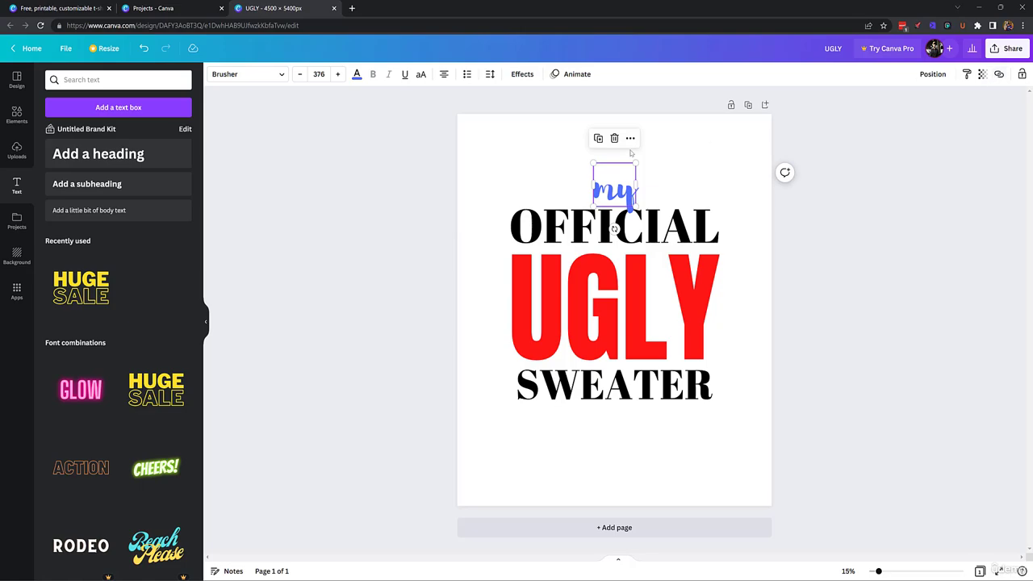
left_click(598, 139)
left_click_drag(614, 192, 613, 446)
double_click(614, 446)
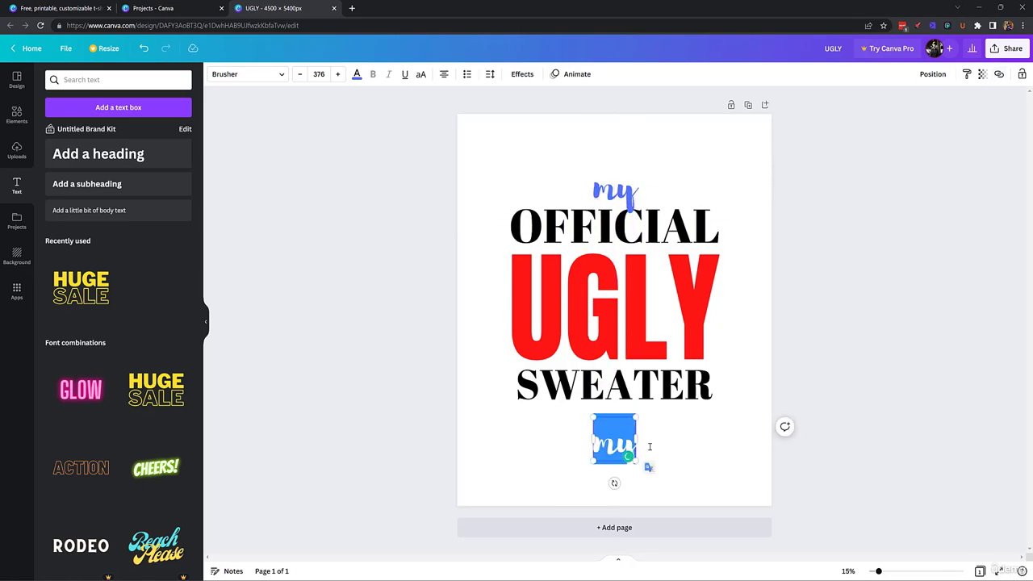
type("for")
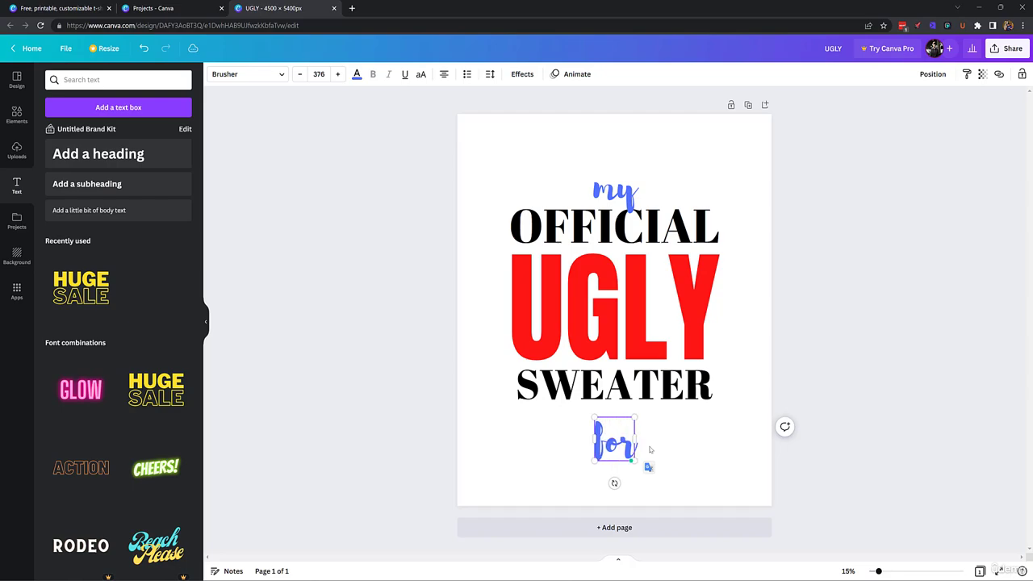
Shrink the "for" text to font size 311 and place it close beneath "SWEATER".
left_click_drag(628, 447, 601, 437)
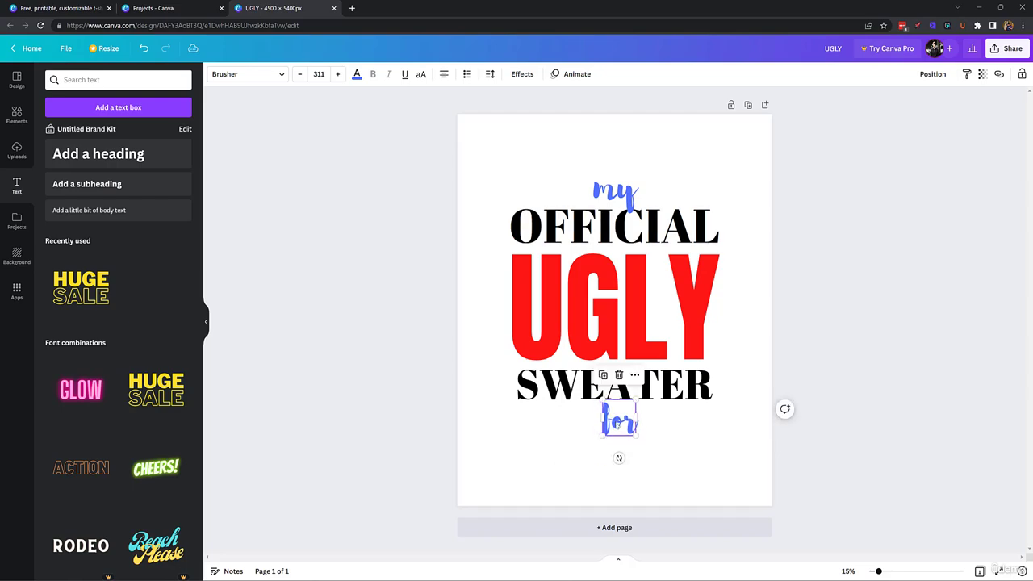
Duplicate the "SWEATER" text, place the copy below "for" and replace its text with "CHRISTMAS".
left_click(563, 387)
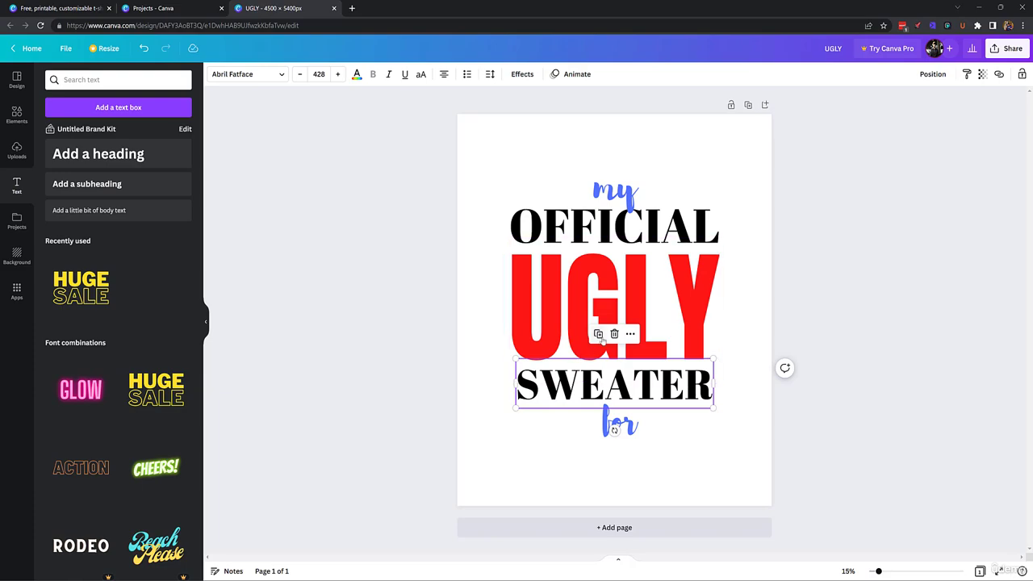
left_click(599, 334)
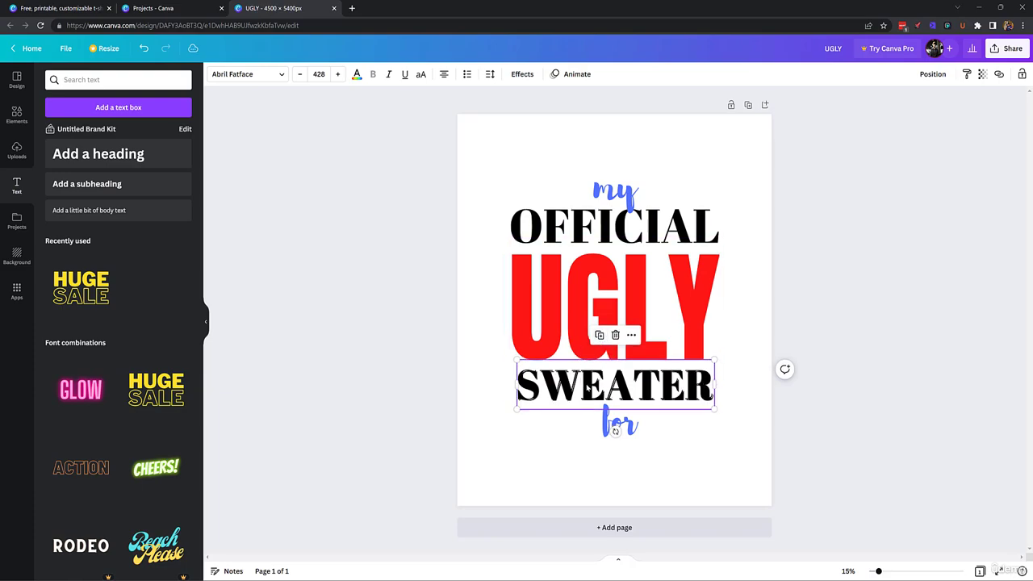
left_click_drag(588, 387, 592, 460)
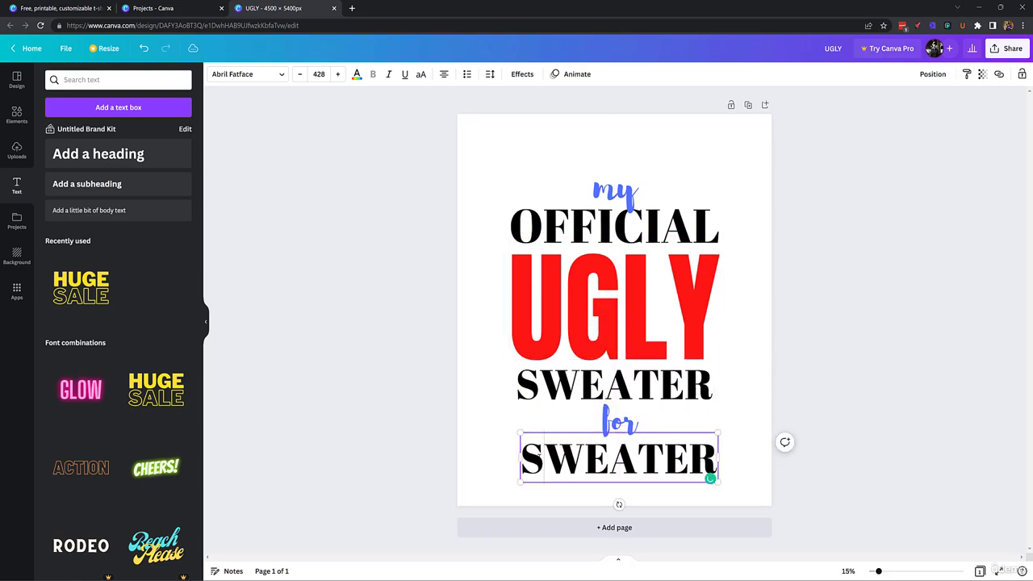
left_click_drag(523, 459, 685, 461)
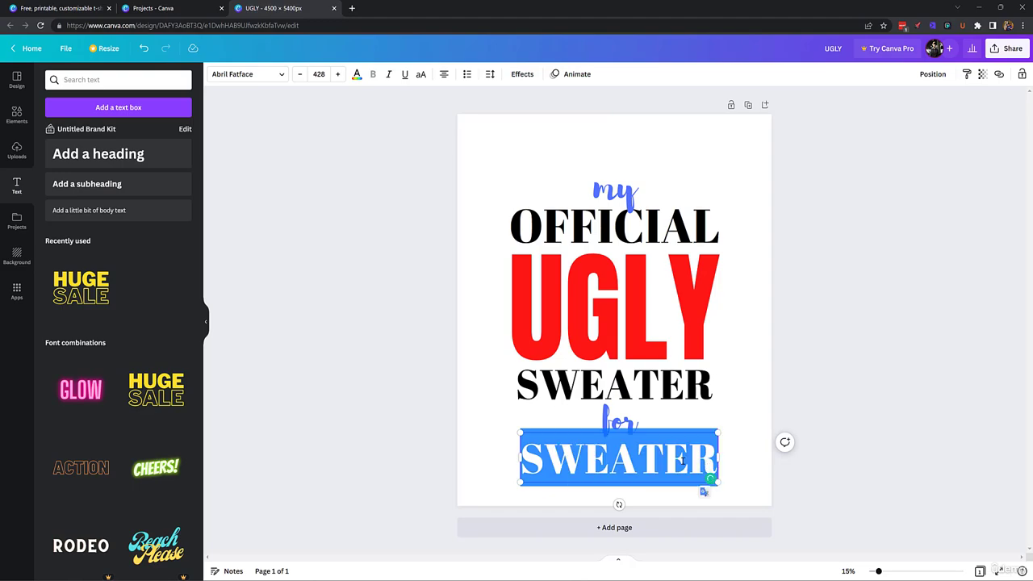
type("CHRISTMAS")
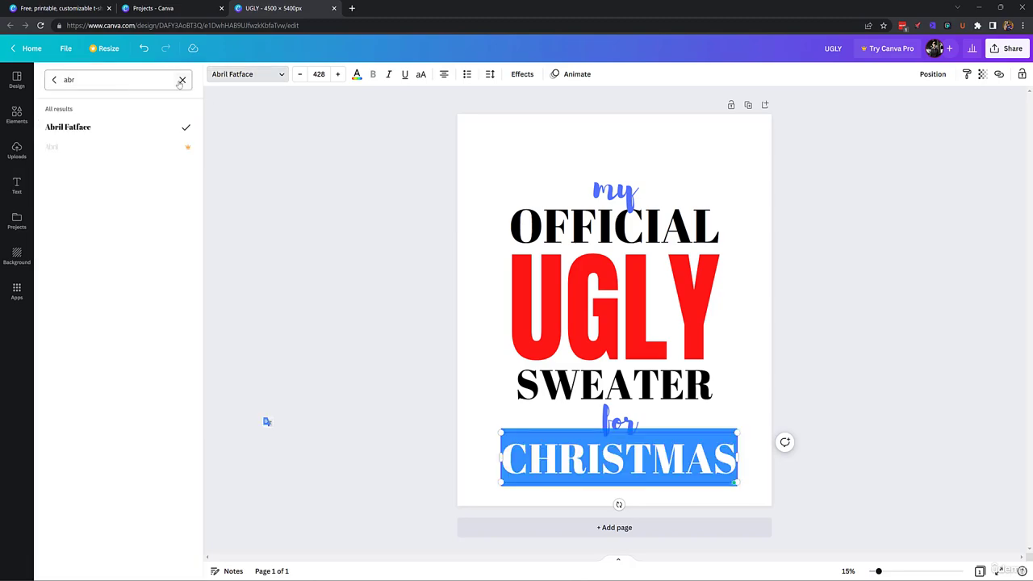
Search the fonts for "berk" and set the "CHRISTMAS" text to Berkshire Swash.
left_click(181, 81)
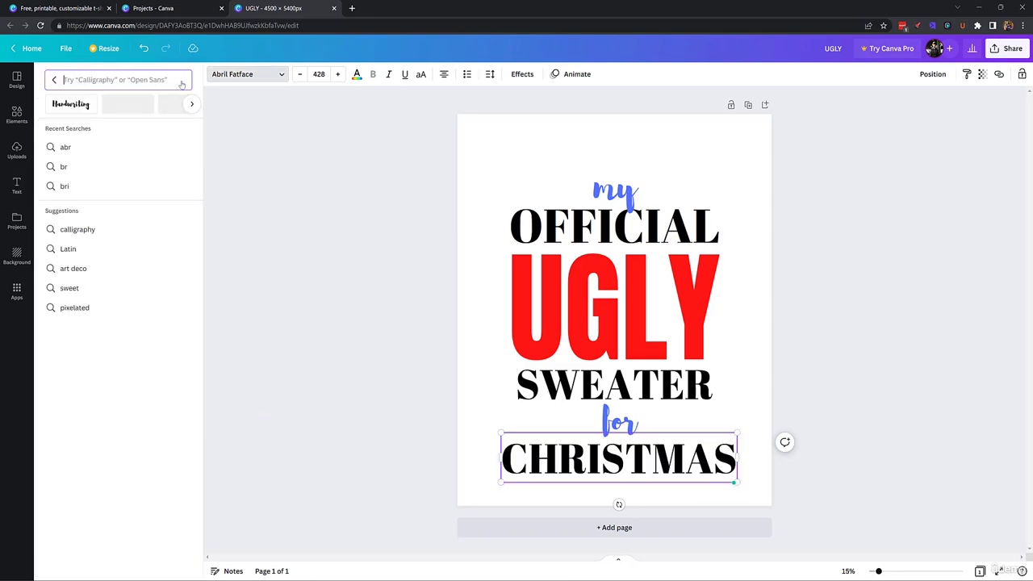
left_click(54, 79)
scroll(95, 212, "down", 1)
scroll(94, 212, "down", 1)
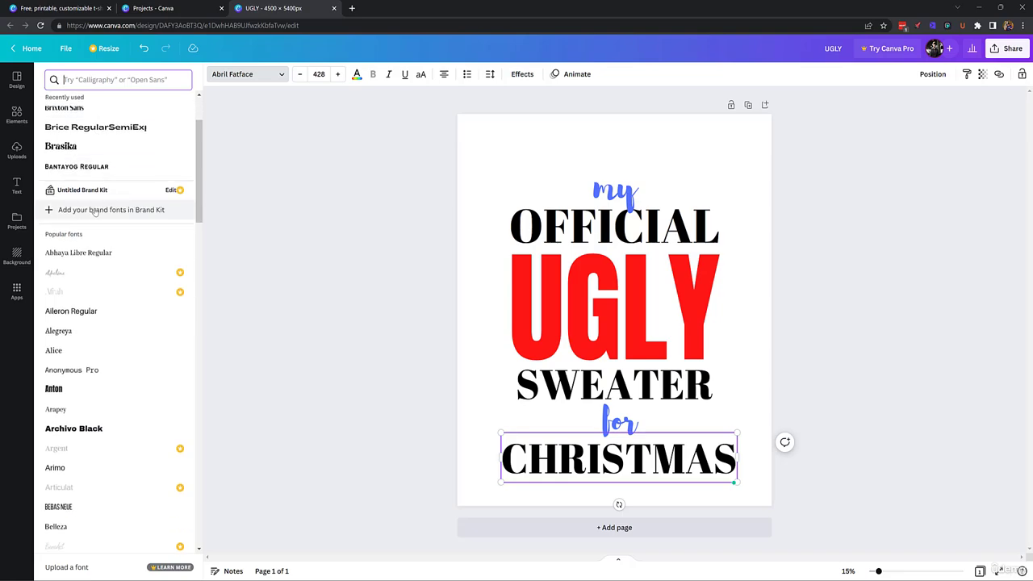
type("berk")
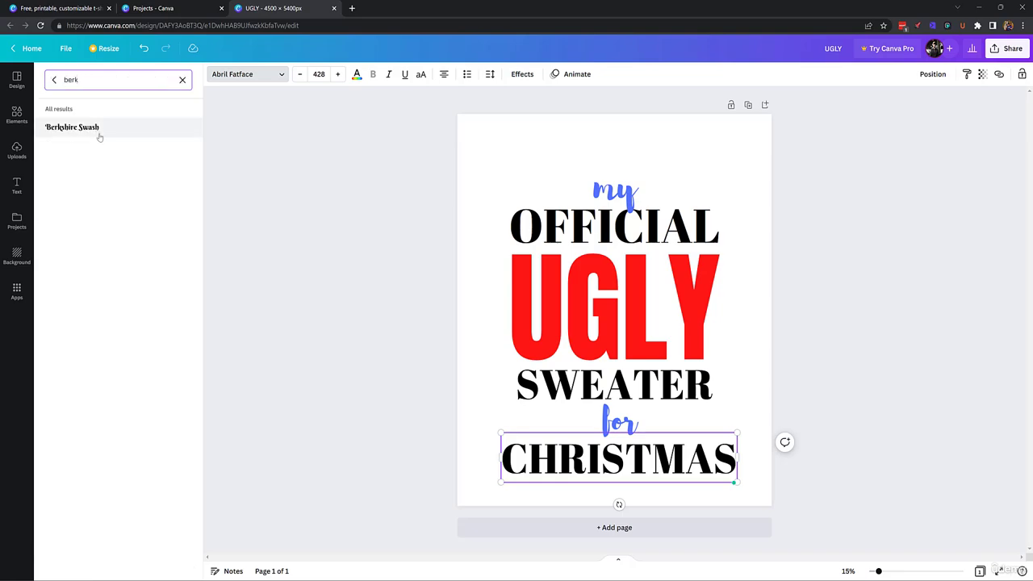
left_click(100, 129)
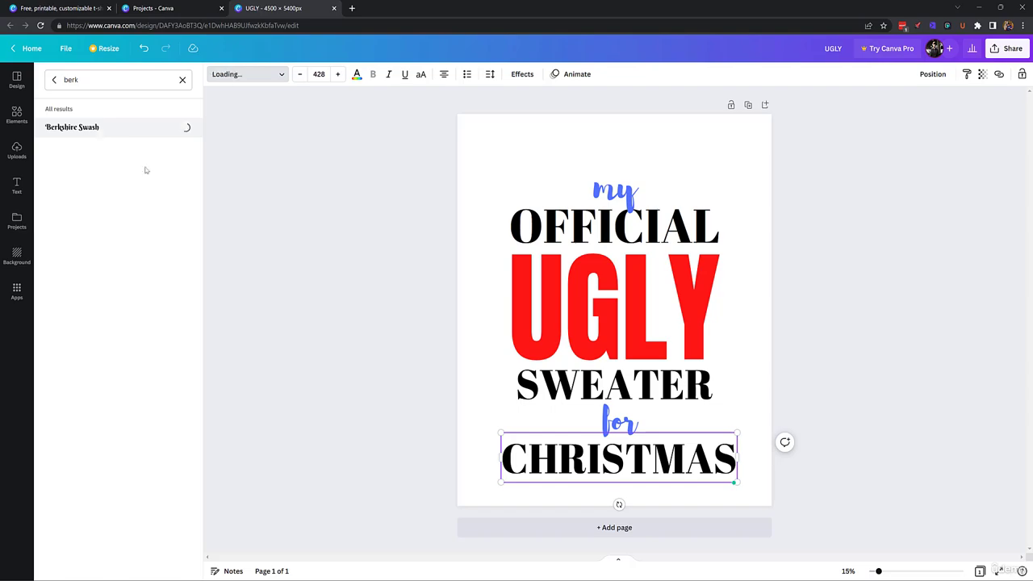
Color the "CHRISTMAS" text dark green from the default colors.
left_click(356, 75)
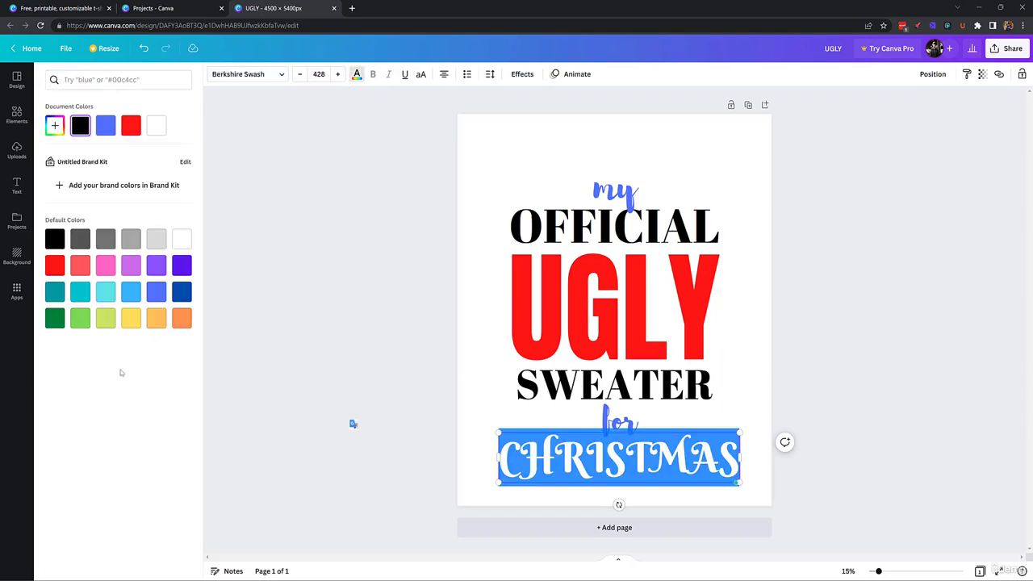
left_click(54, 319)
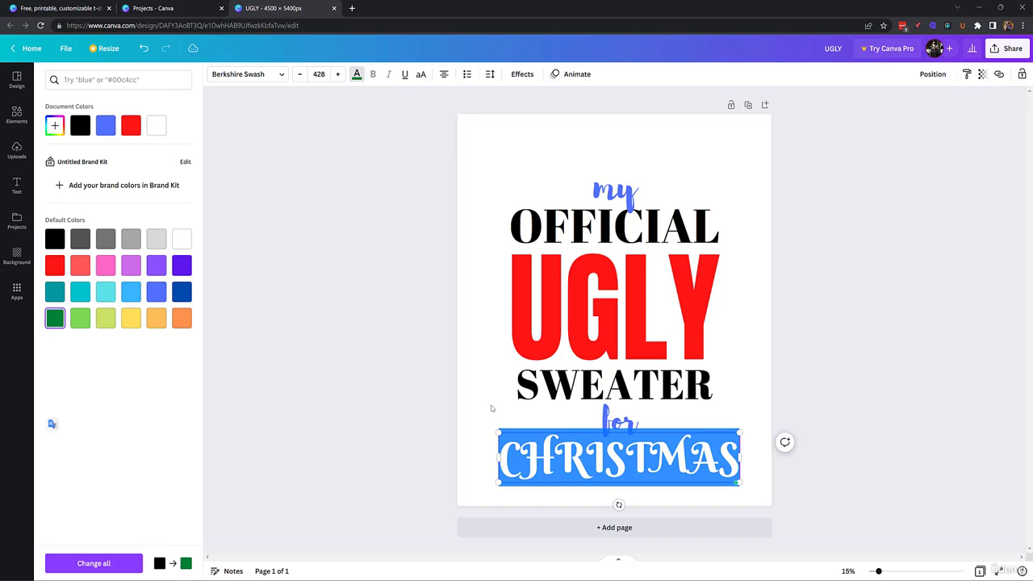
key("Escape")
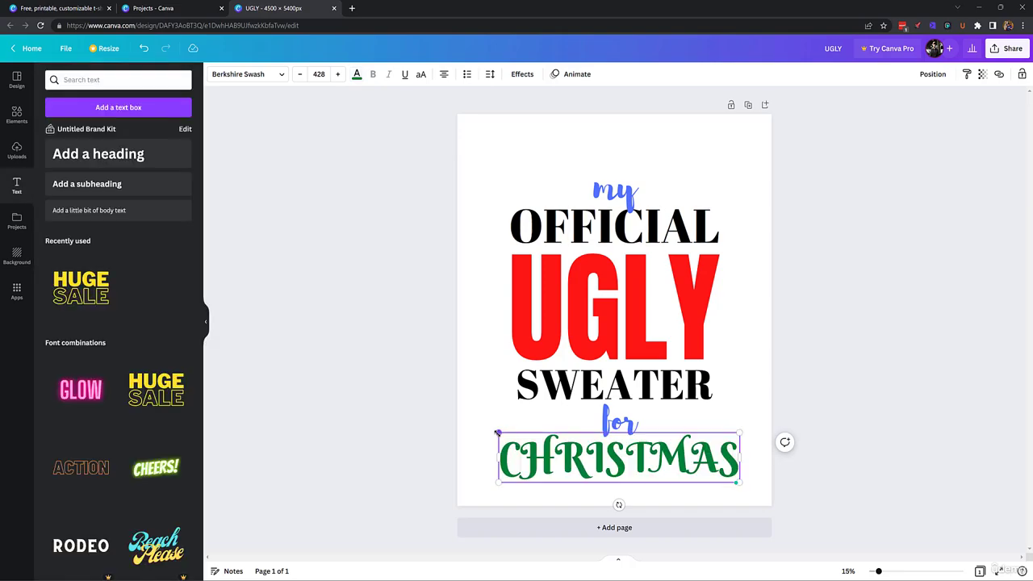
Reduce "CHRISTMAS" to font size 374, about the width of "UGLY", and center it directly below "for".
left_click_drag(498, 433, 529, 439)
left_click(506, 411)
left_click(597, 455)
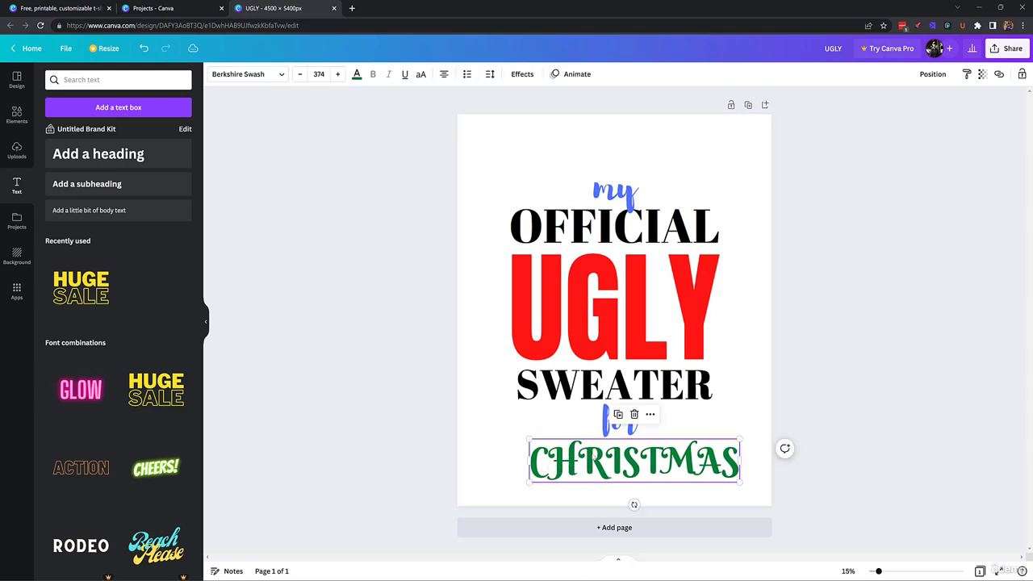
left_click_drag(597, 455, 581, 454)
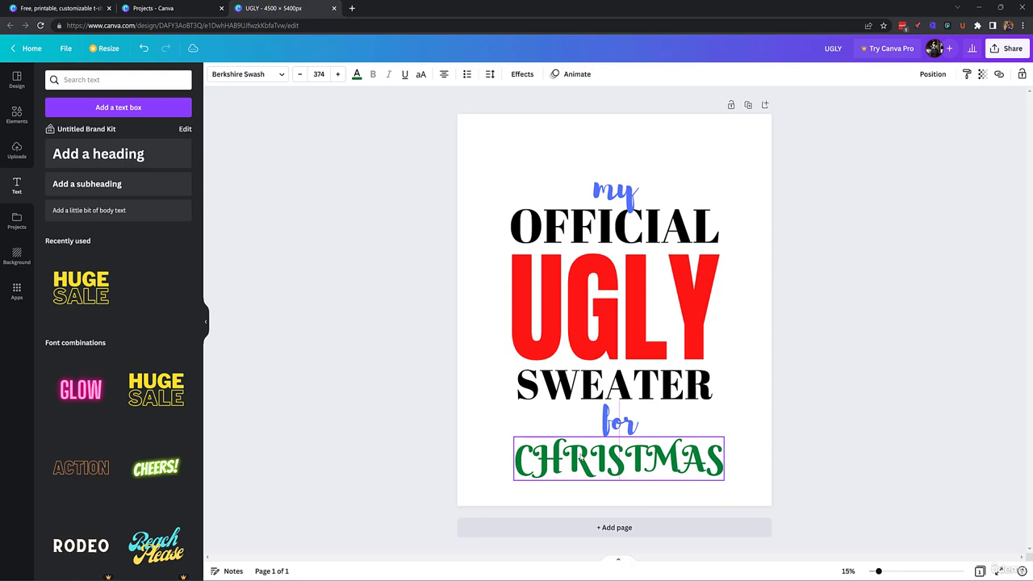
left_click_drag(579, 456, 580, 456)
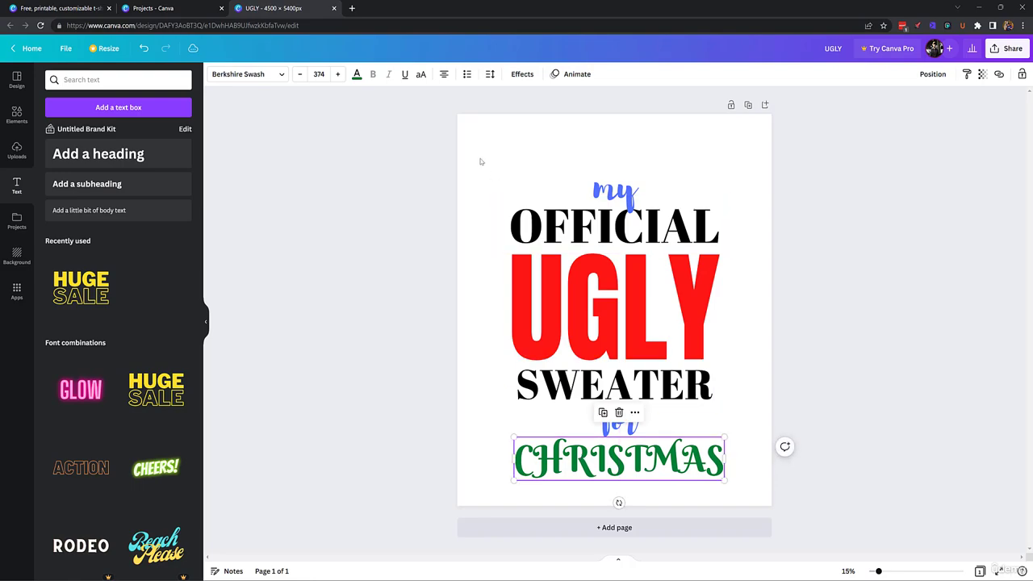
Move all the stacked words together slightly up the page so the design sits vertically centered.
left_click_drag(479, 158, 758, 486)
left_click_drag(609, 226, 610, 200)
left_click(382, 305)
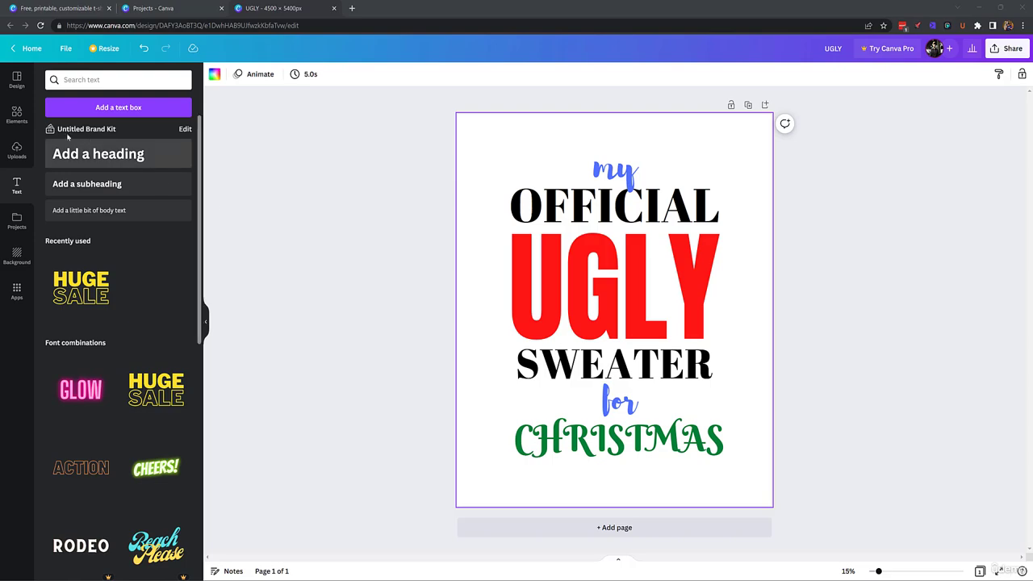
Browse the design elements, search them for "Line" and view the full set of matching lines and shapes.
left_click(16, 116)
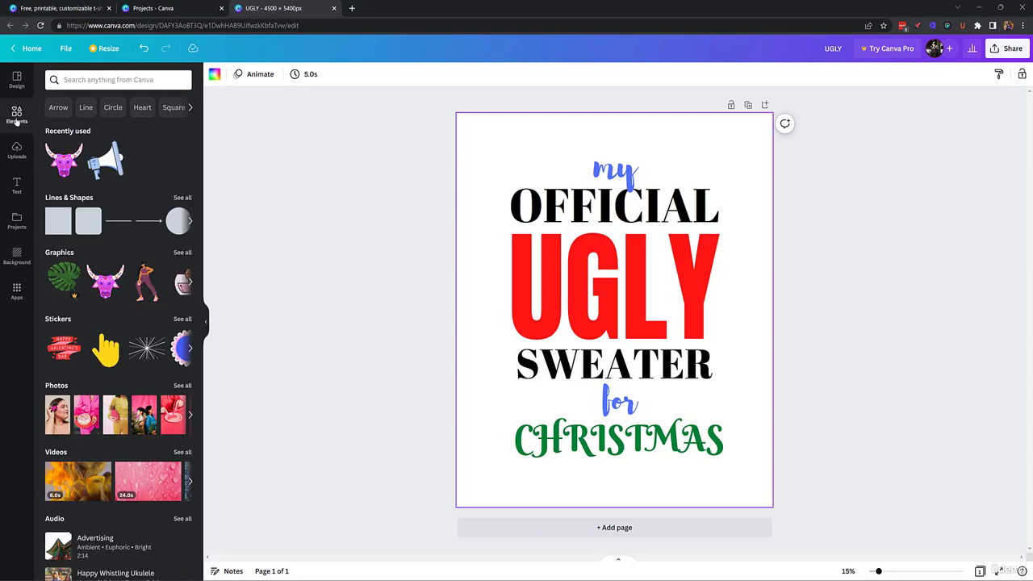
scroll(151, 228, "down", 2)
scroll(151, 229, "down", 7)
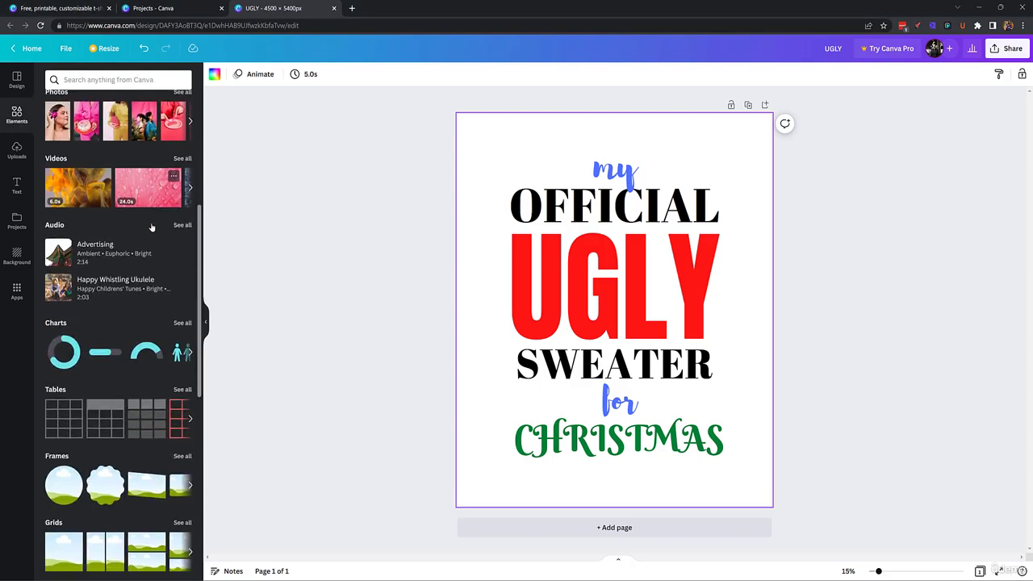
scroll(126, 280, "down", 4)
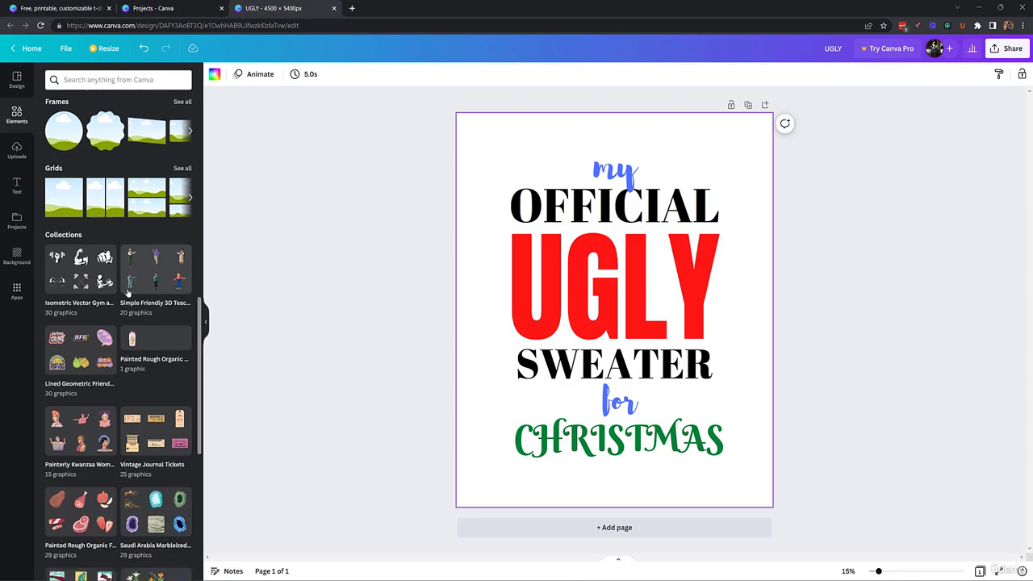
scroll(129, 292, "up", 5)
scroll(129, 292, "up", 8)
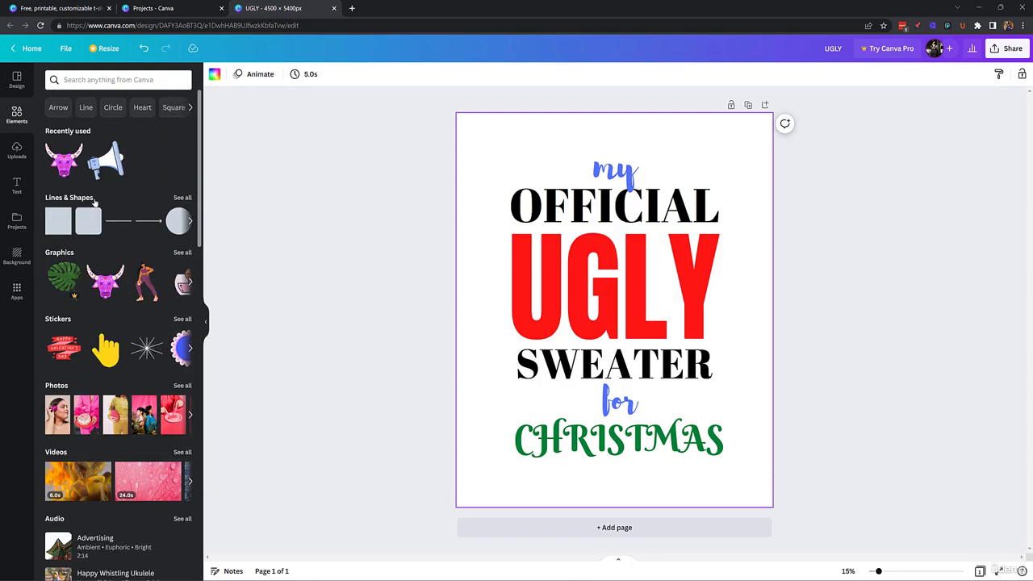
left_click(86, 108)
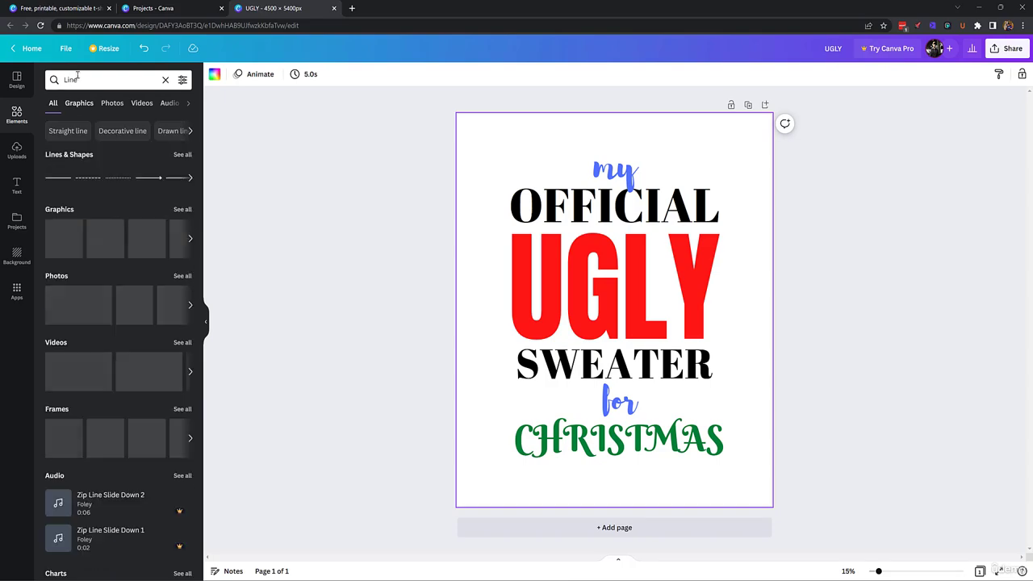
left_click(79, 79)
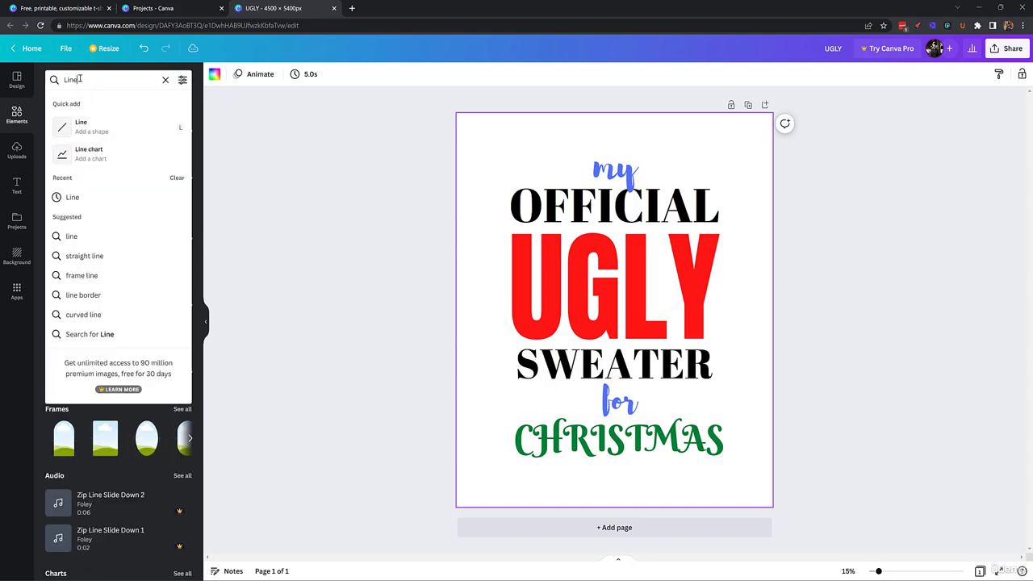
left_click(43, 88)
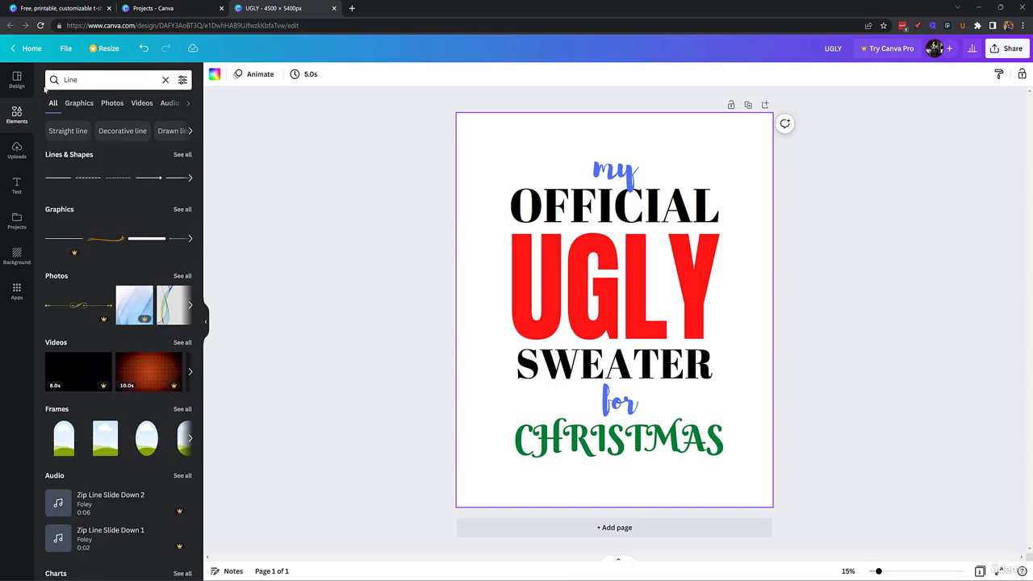
left_click(190, 179)
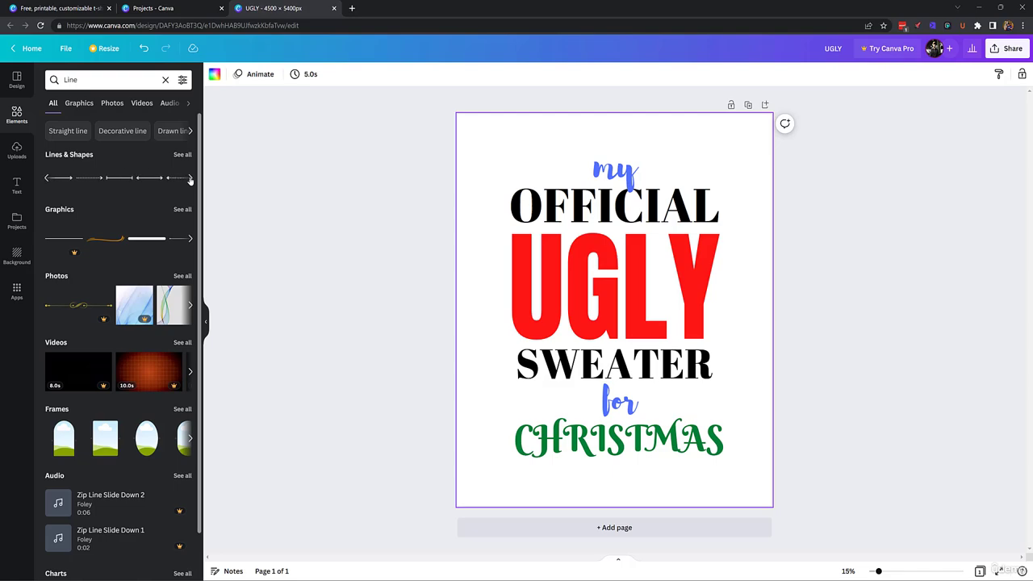
left_click(46, 178)
left_click(184, 155)
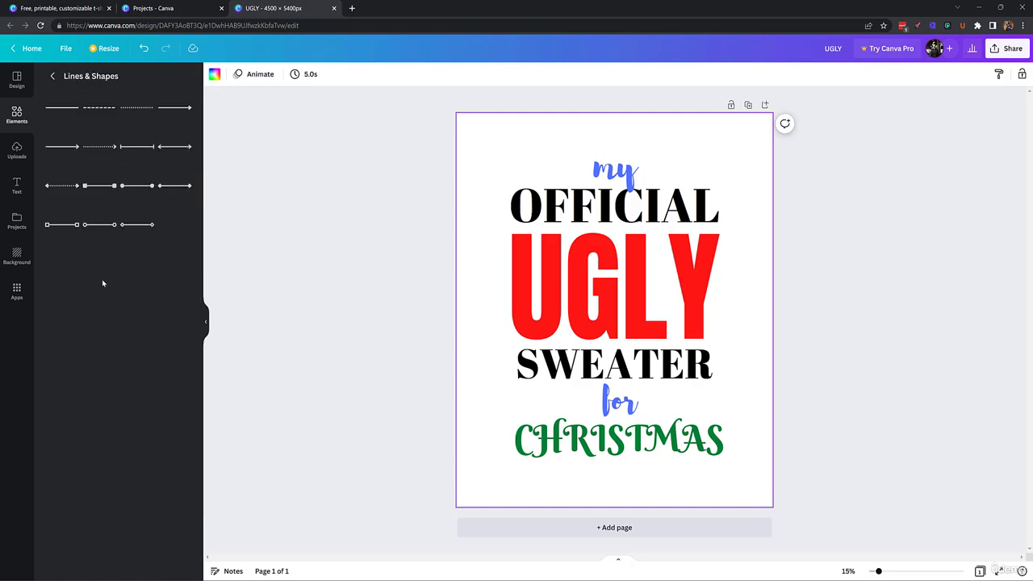
Browse the graphics results for "Line", add the double straight line graphic to the page and place it just left of "my".
left_click(52, 76)
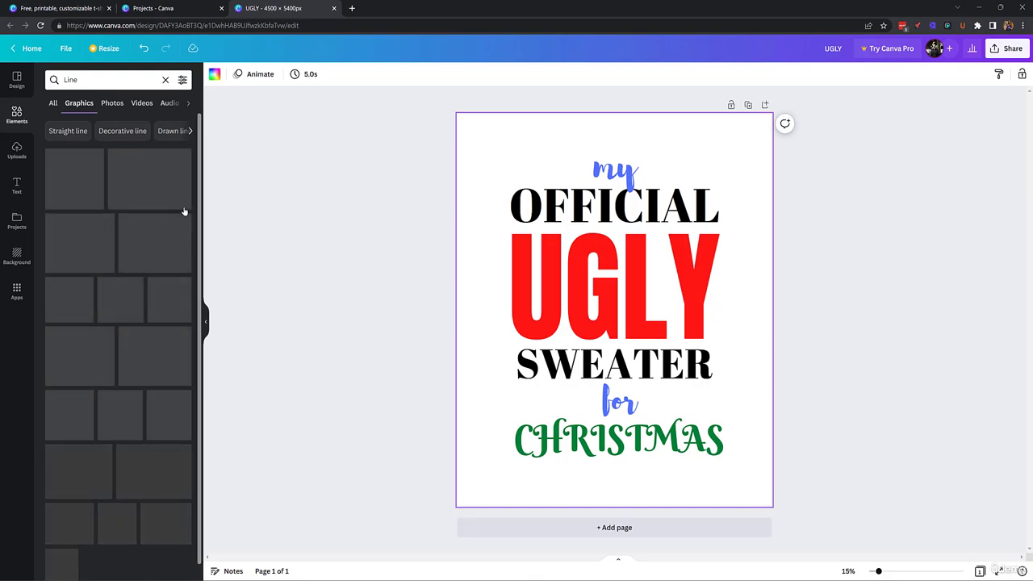
scroll(129, 305, "down", 3)
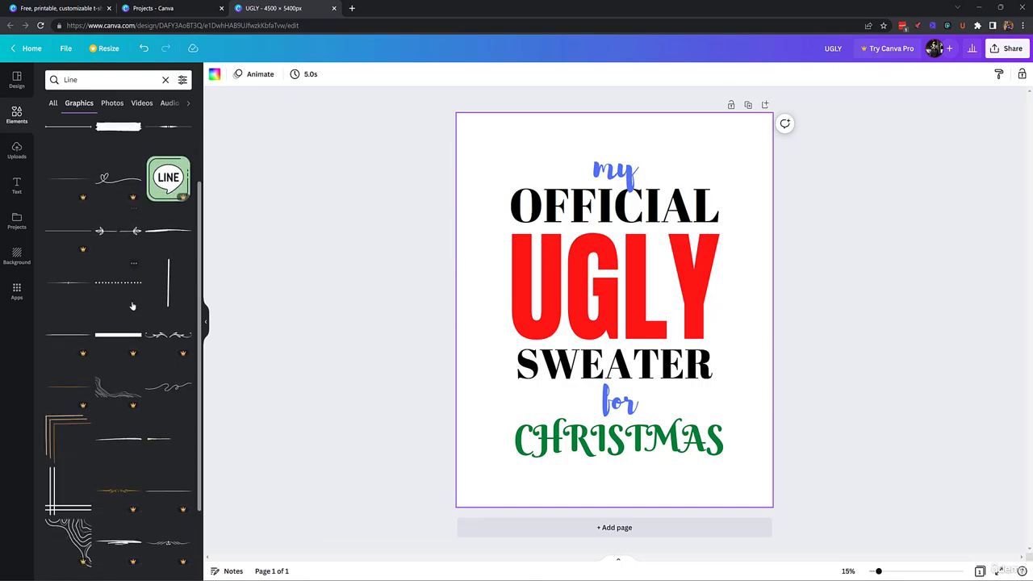
scroll(133, 306, "down", 3)
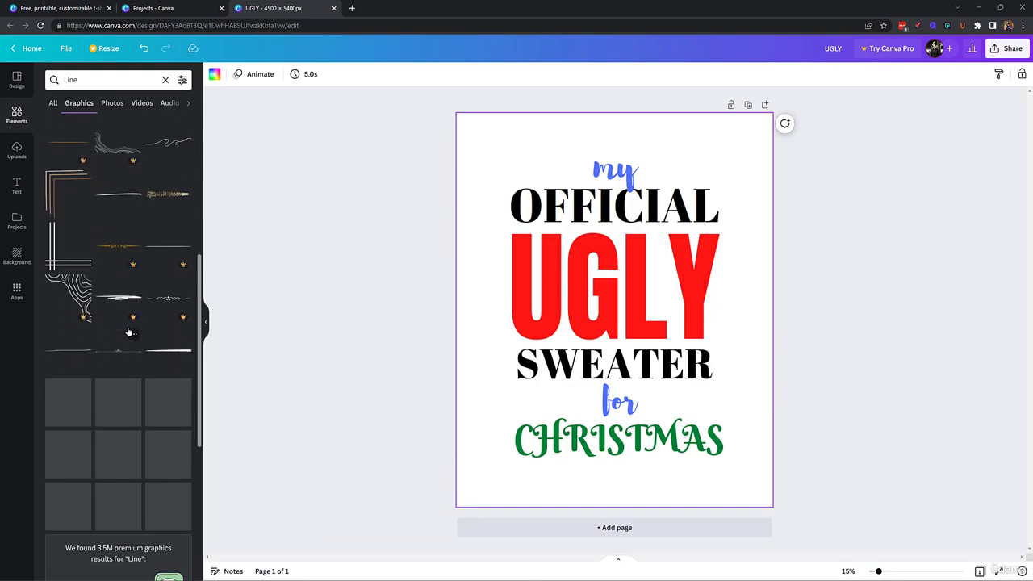
scroll(127, 340, "down", 4)
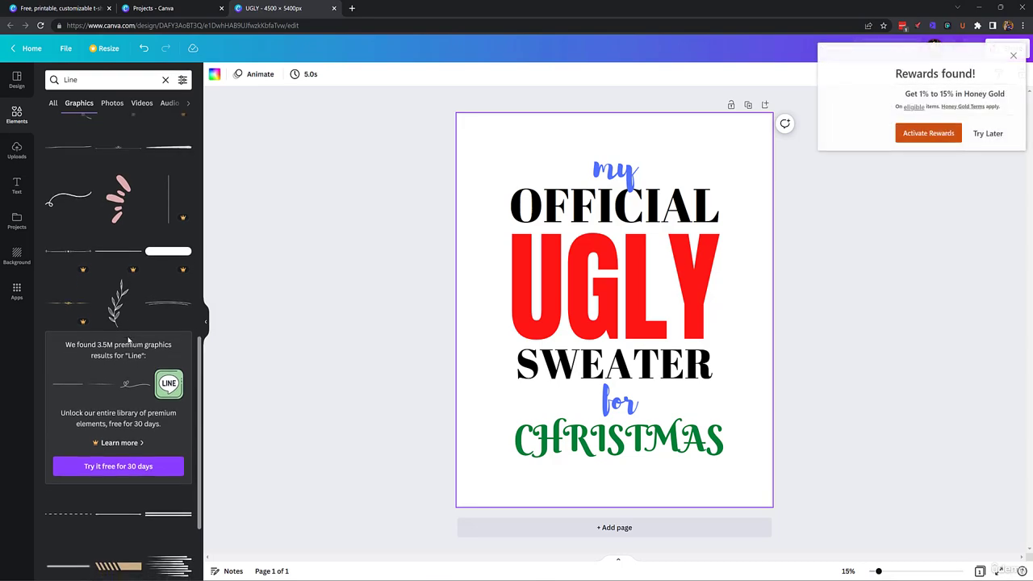
scroll(129, 340, "up", 10)
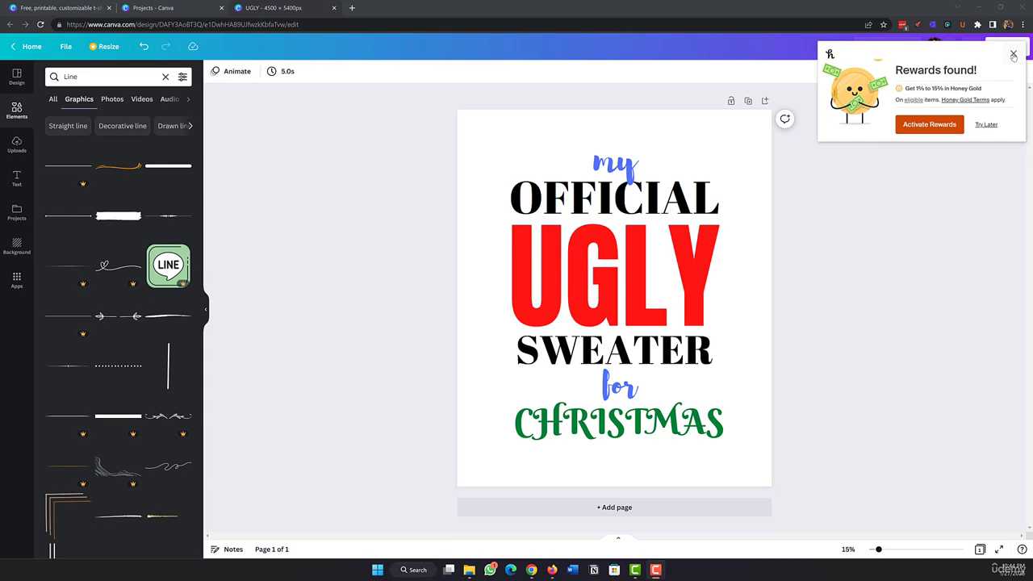
left_click(1014, 55)
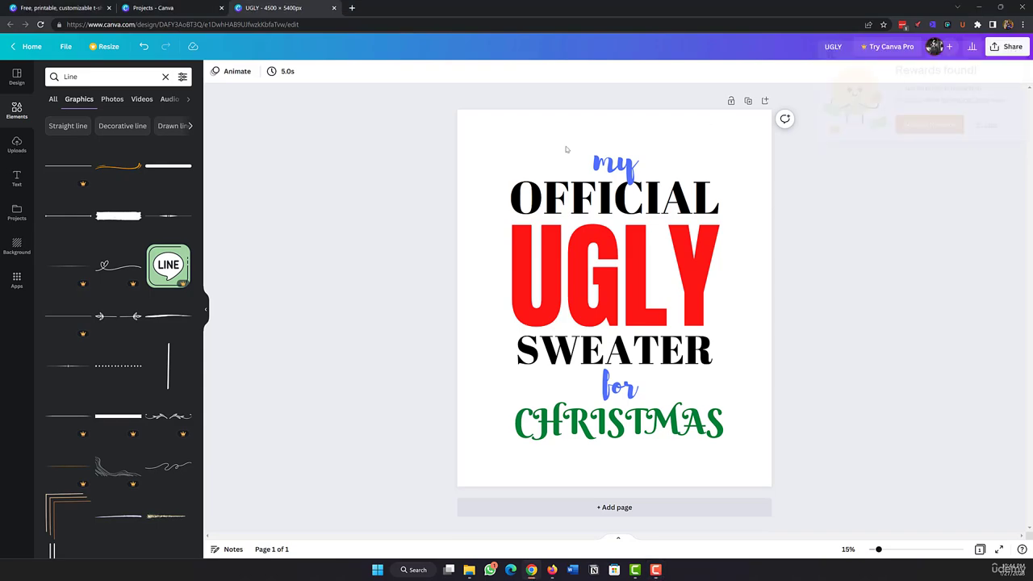
scroll(132, 284, "down", 2)
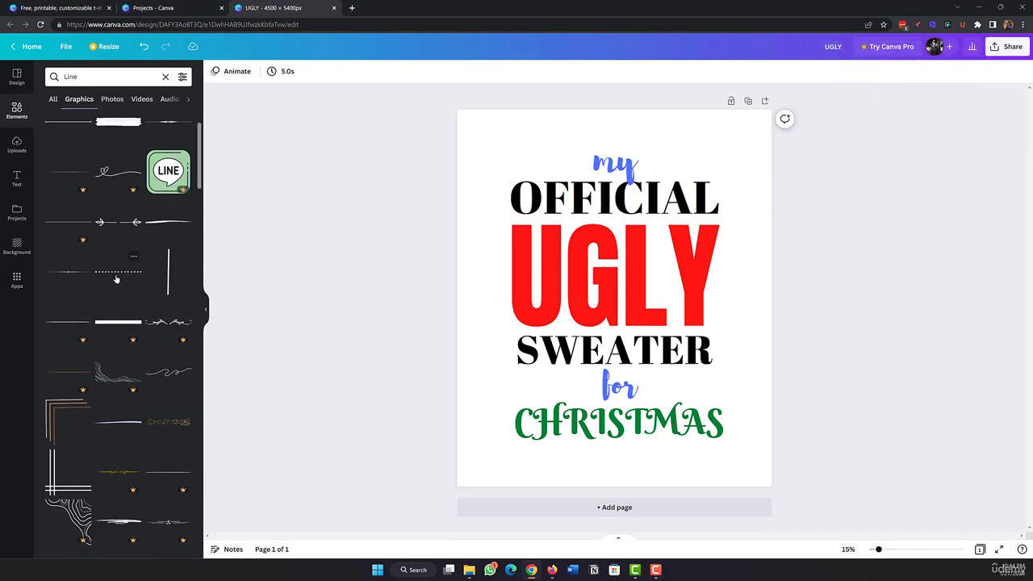
scroll(116, 278, "down", 2)
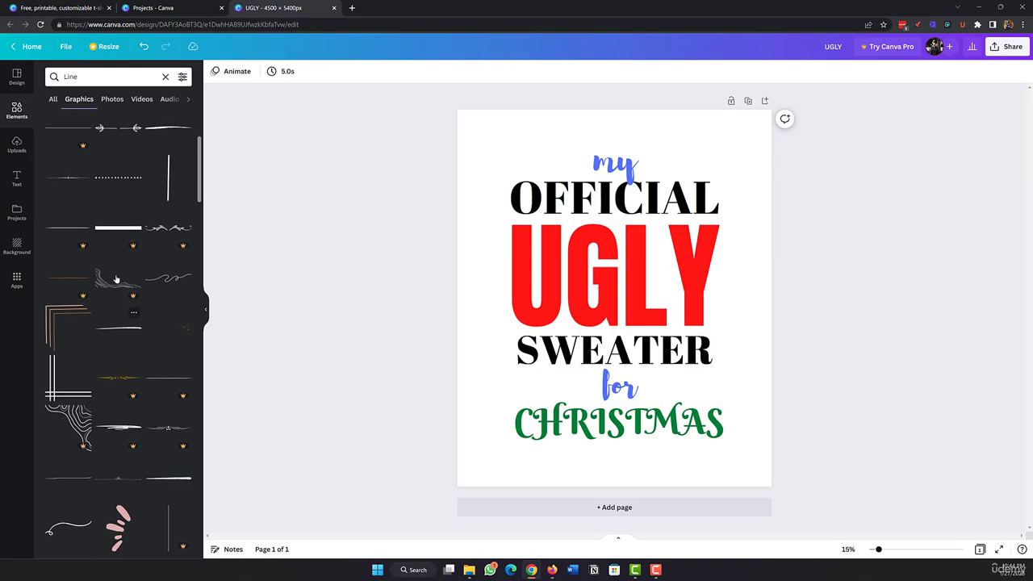
scroll(116, 278, "down", 10)
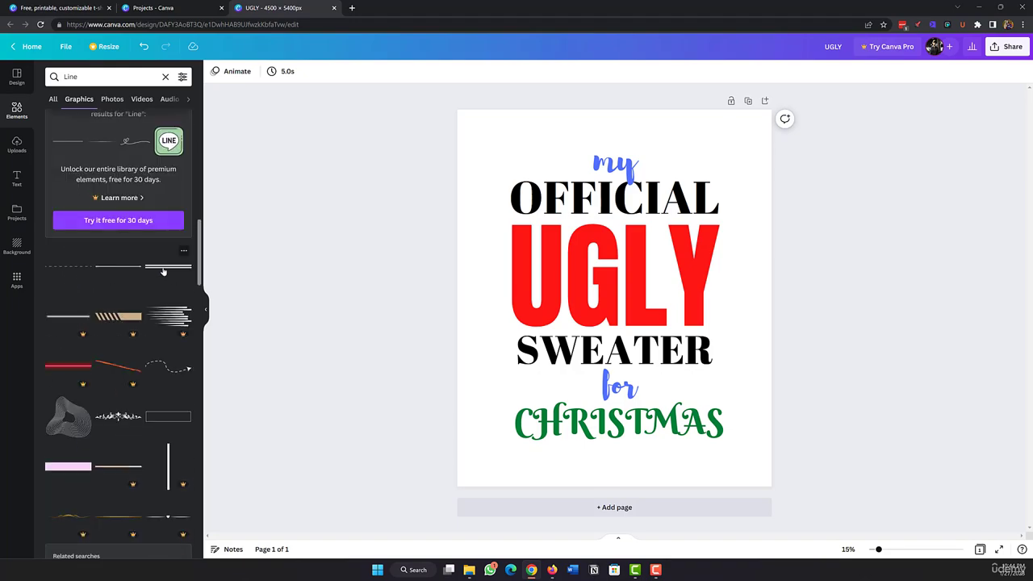
left_click(163, 272)
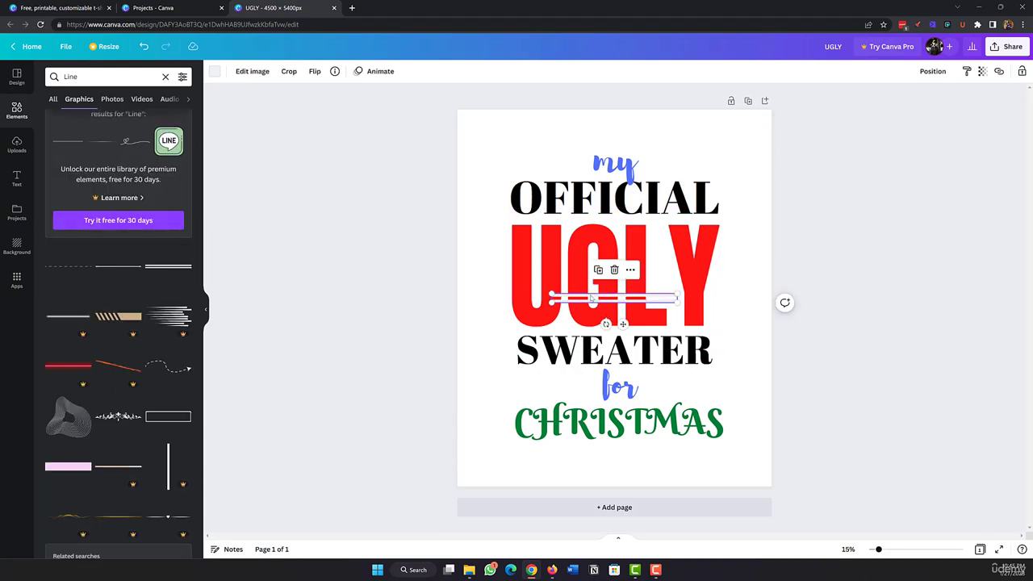
left_click_drag(592, 298, 509, 162)
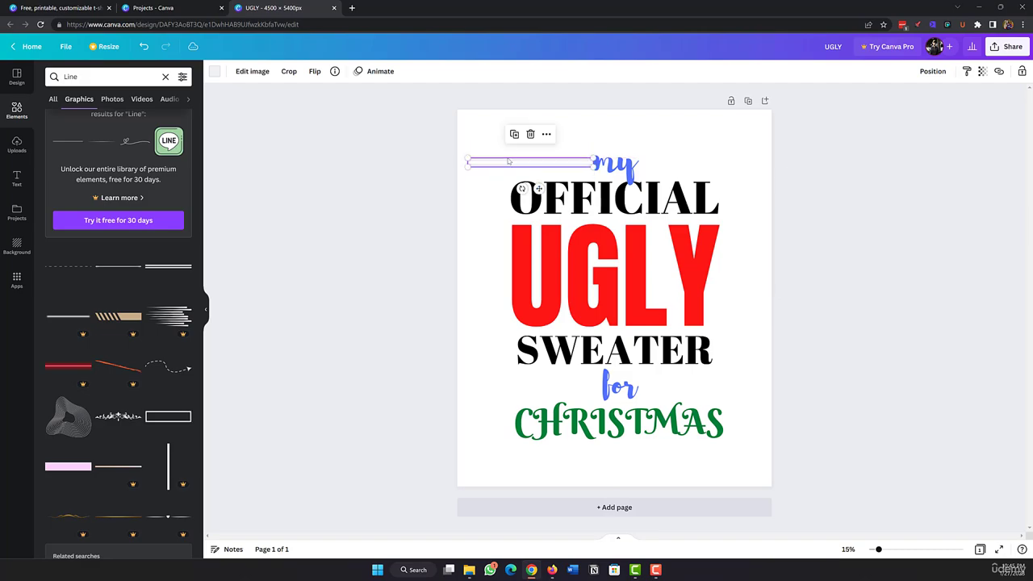
Color the double line graphic red #FF1616 by sampling the color of the "UGLY" text.
left_click(214, 71)
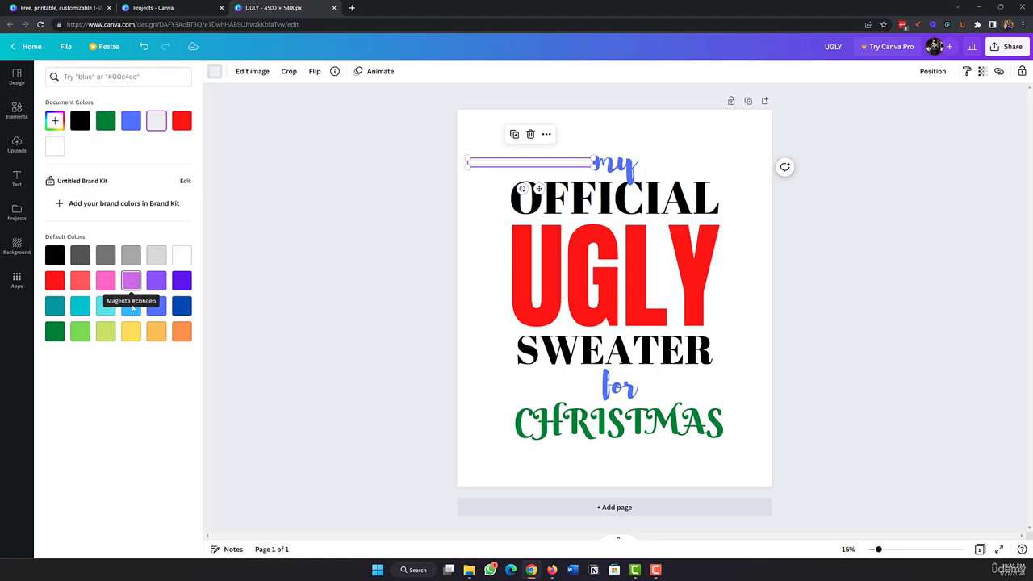
left_click(54, 281)
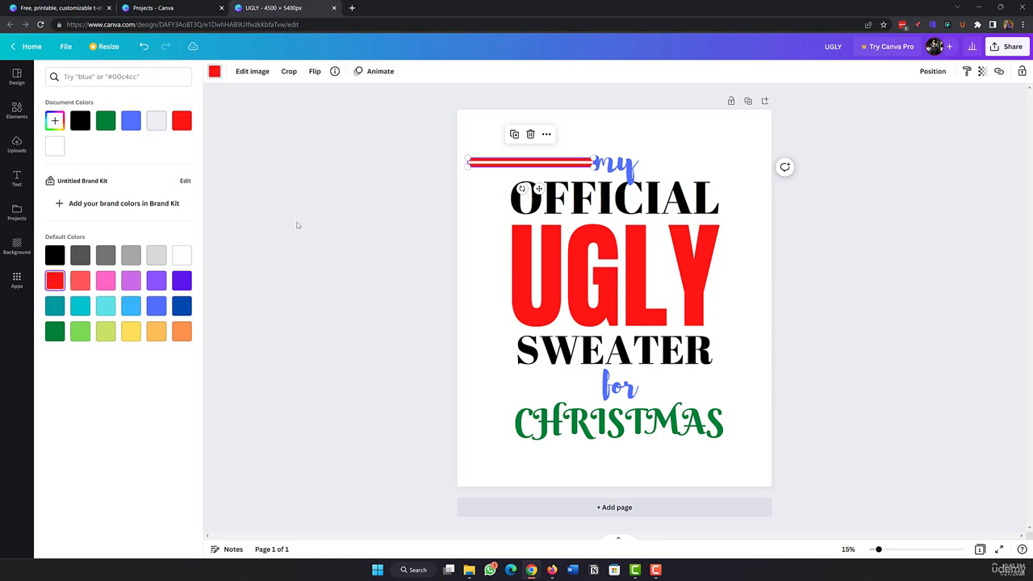
left_click(54, 120)
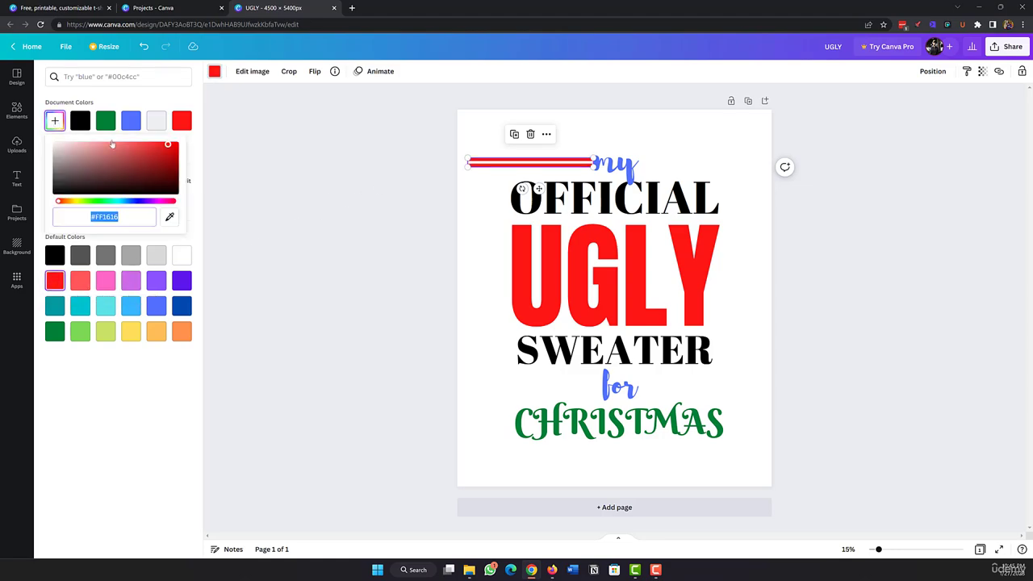
left_click(81, 282)
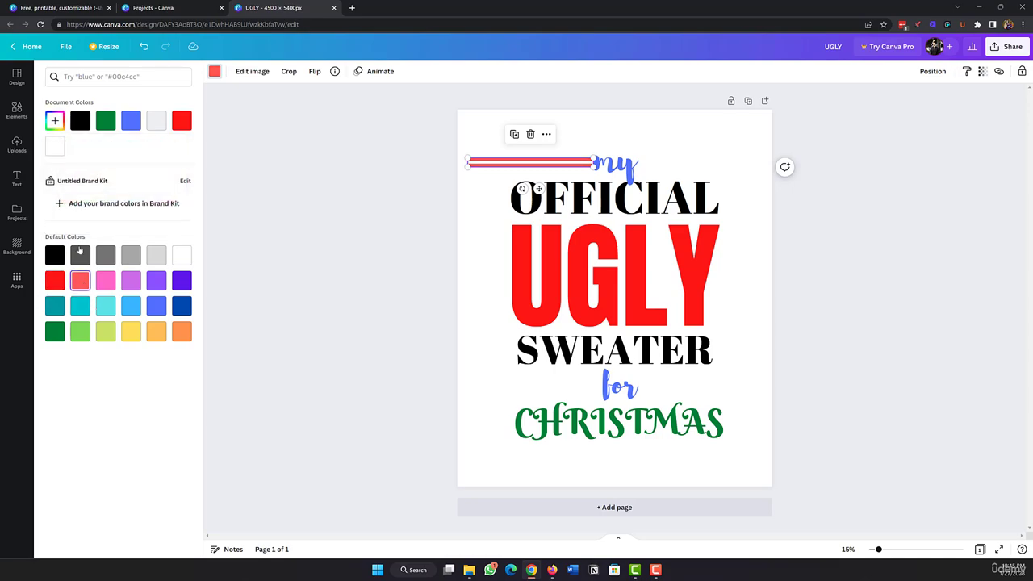
left_click(54, 120)
left_click(169, 217)
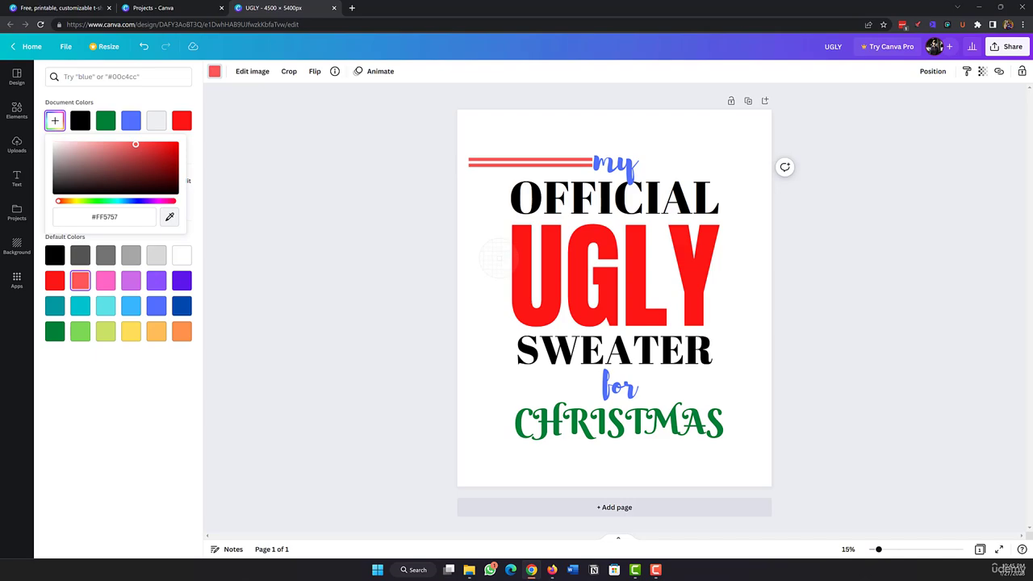
left_click(554, 255)
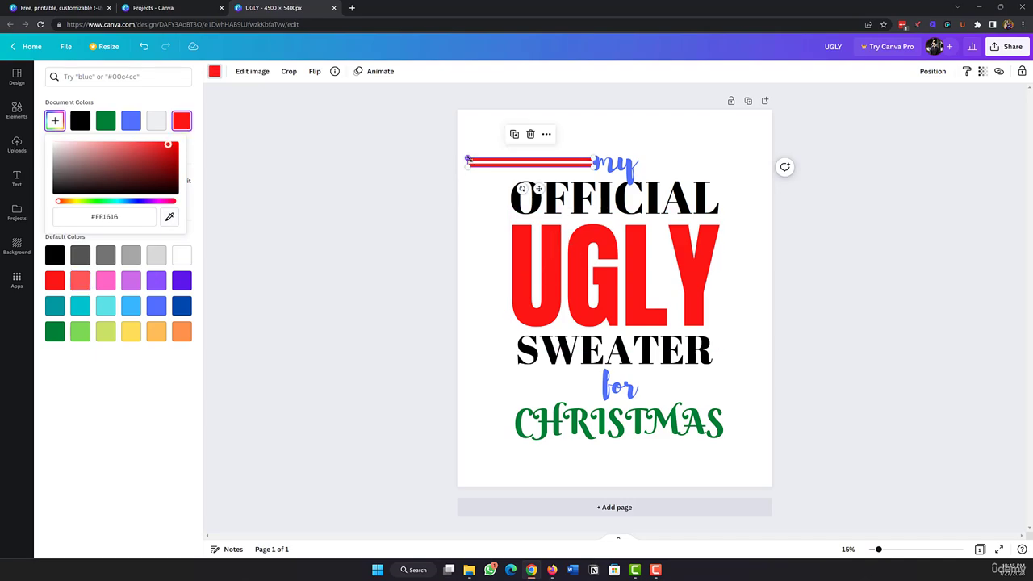
Shrink the red double line to fit between the left edge of "OFFICIAL" and "my", and place a duplicate level with it right of "my".
left_click_drag(467, 159, 520, 167)
left_click(423, 153)
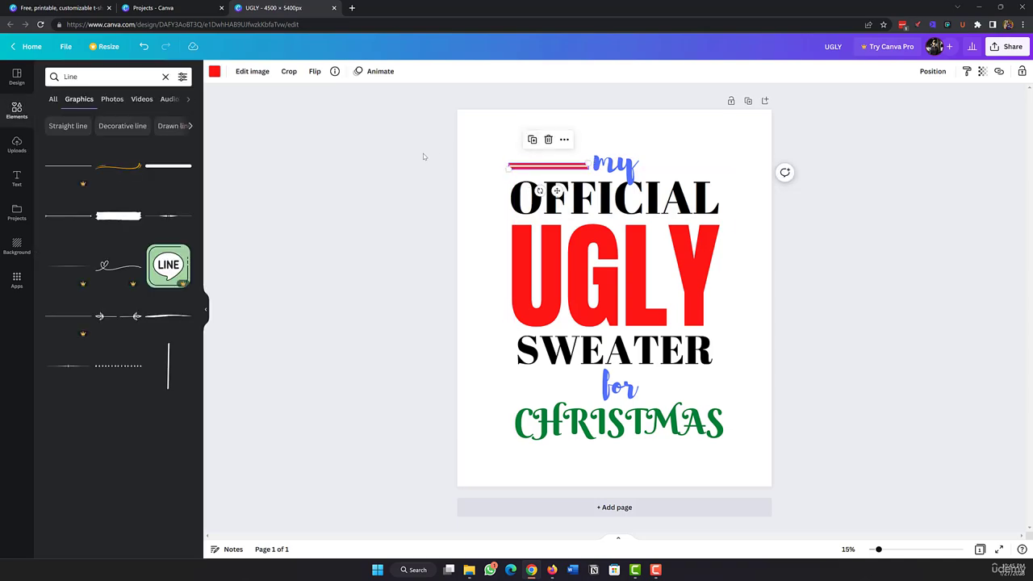
left_click(544, 166)
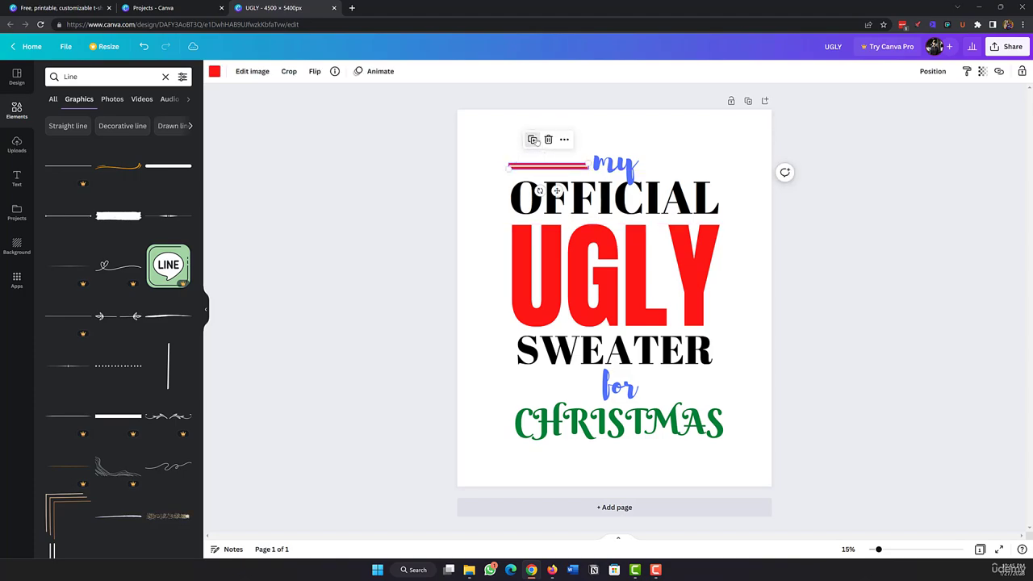
left_click(533, 139)
left_click_drag(559, 168, 681, 168)
left_click(465, 191)
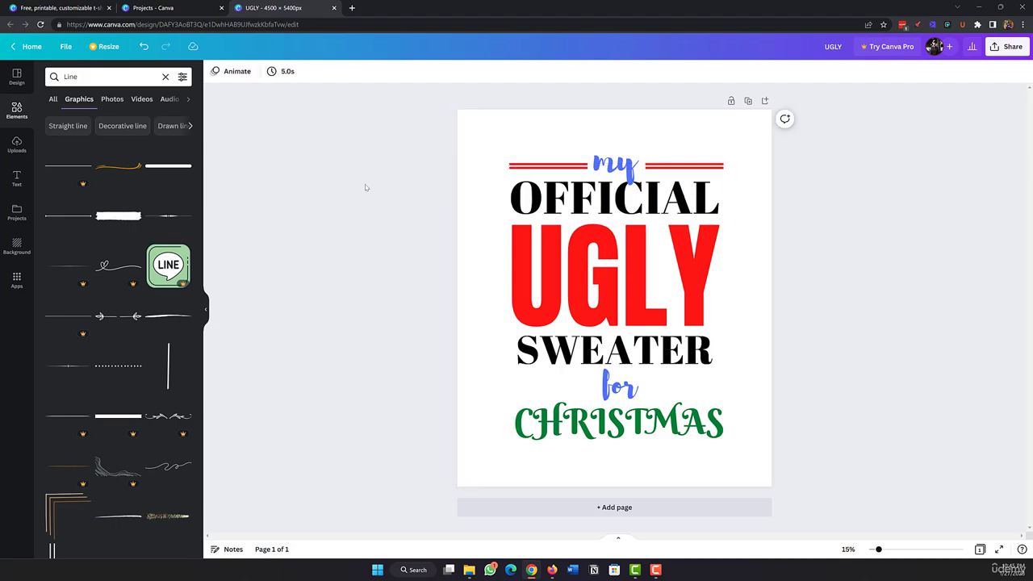
Add the line graphic with three small stars in its middle from the "Line" graphics results.
scroll(133, 298, "down", 3)
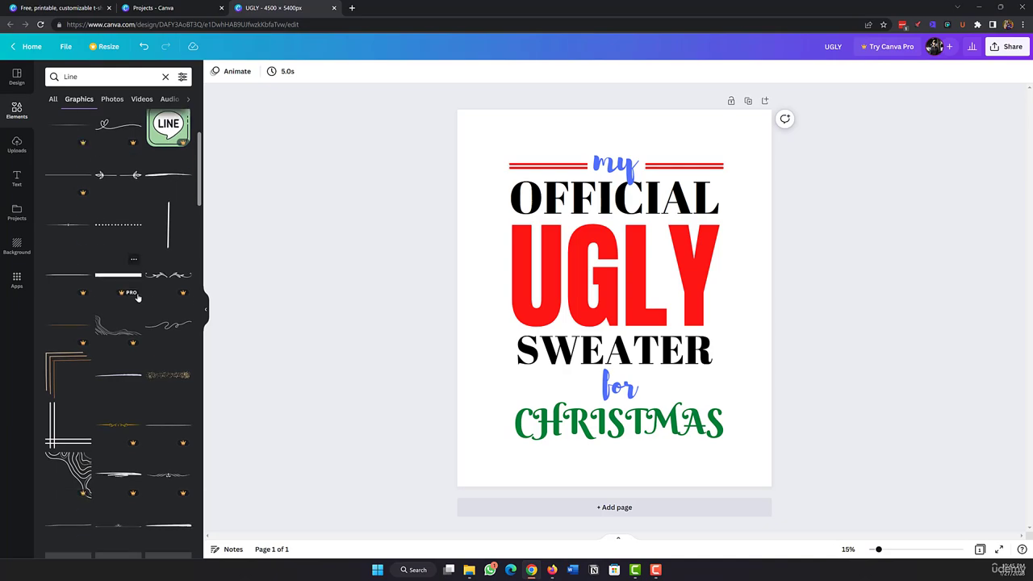
scroll(137, 297, "down", 4)
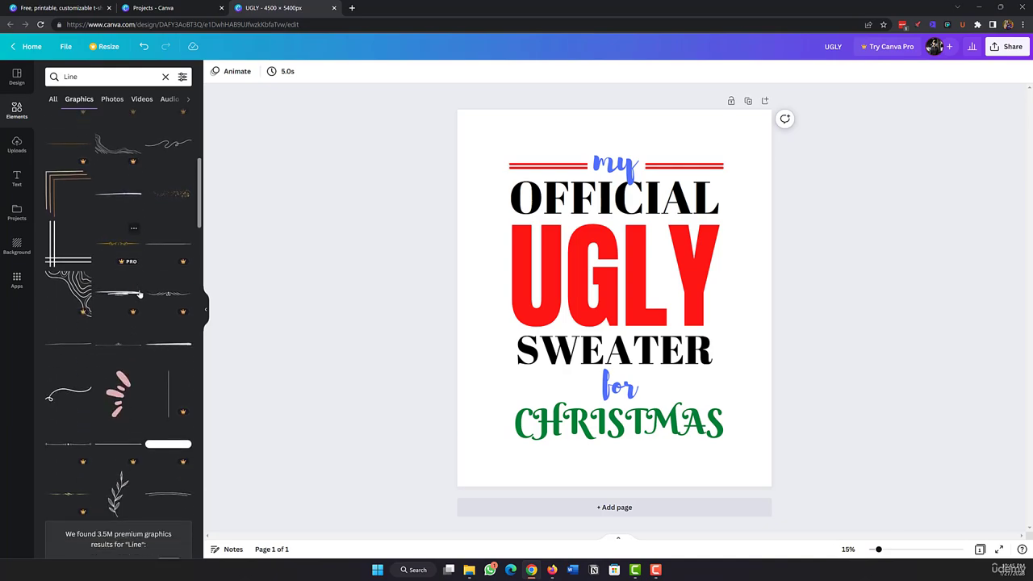
scroll(138, 295, "down", 5)
left_click(167, 350)
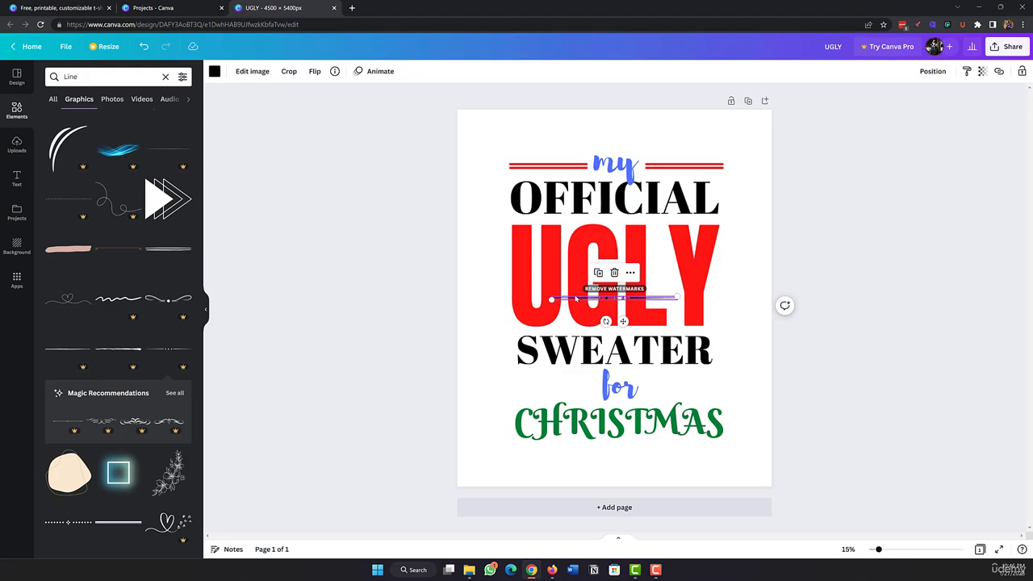
Color the star line red #FF1616 sampled from "UGLY", and place it directly below "CHRISTMAS", widened to about the width of that word.
left_click(214, 71)
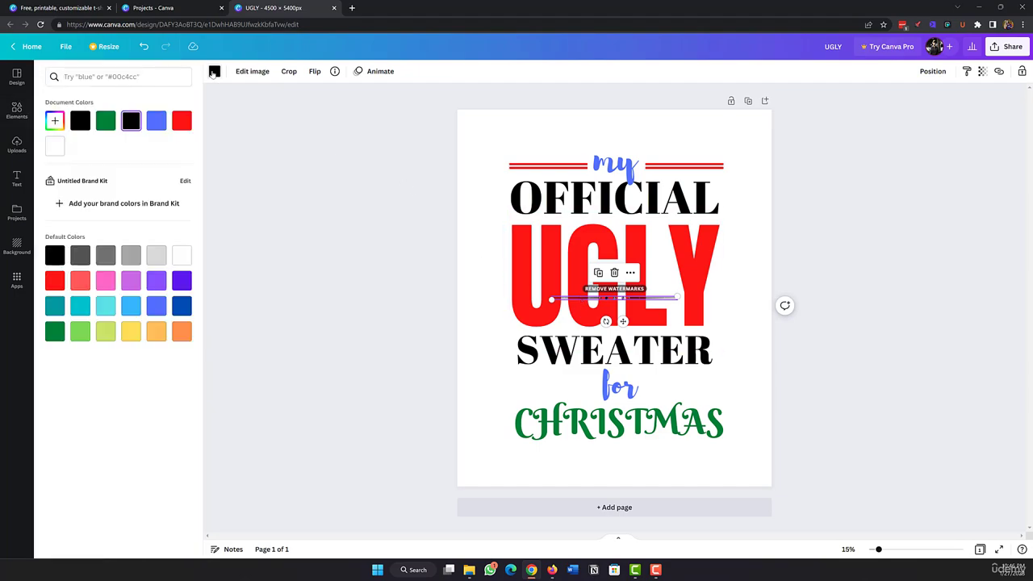
left_click(55, 120)
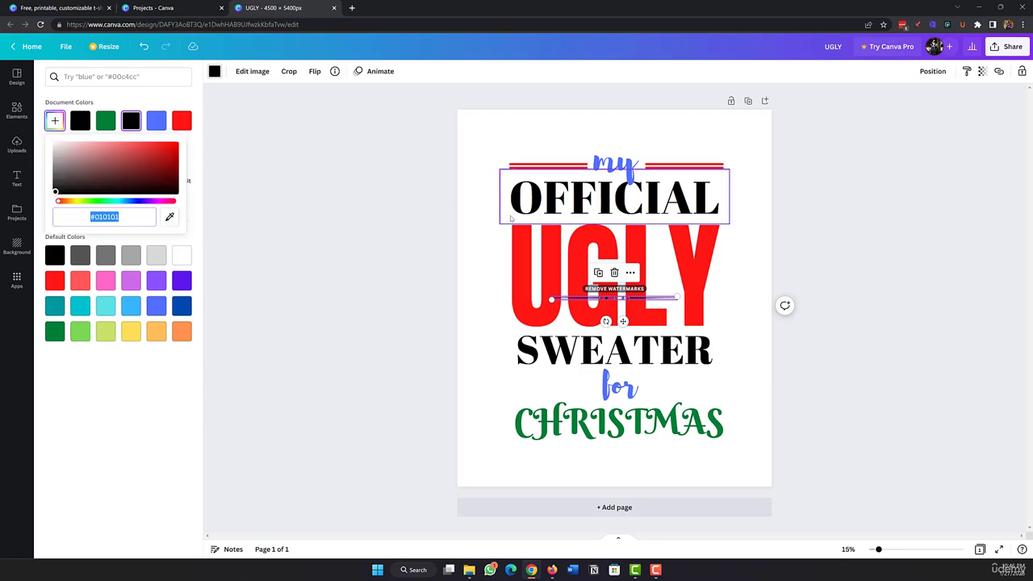
left_click(169, 217)
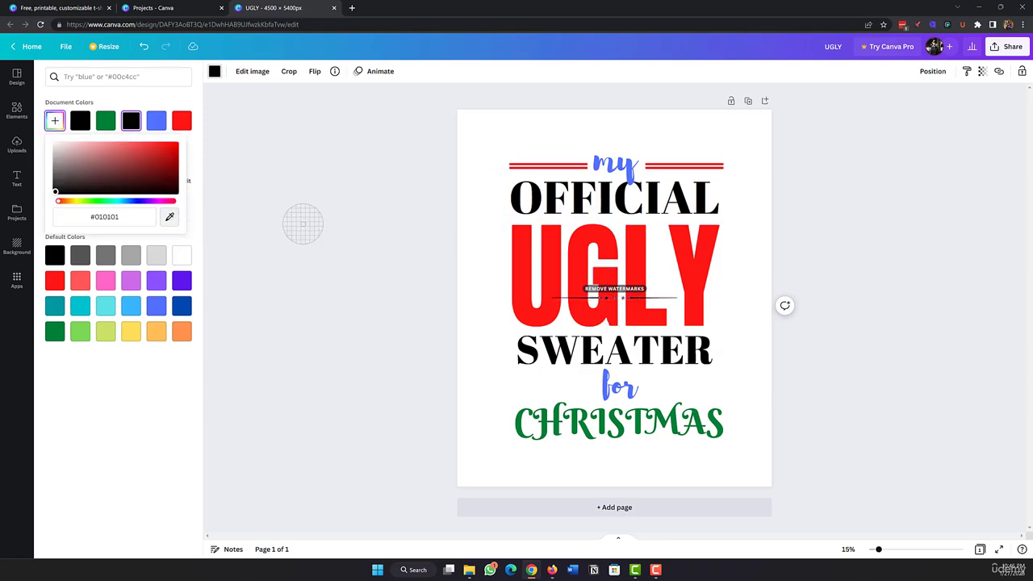
left_click(516, 249)
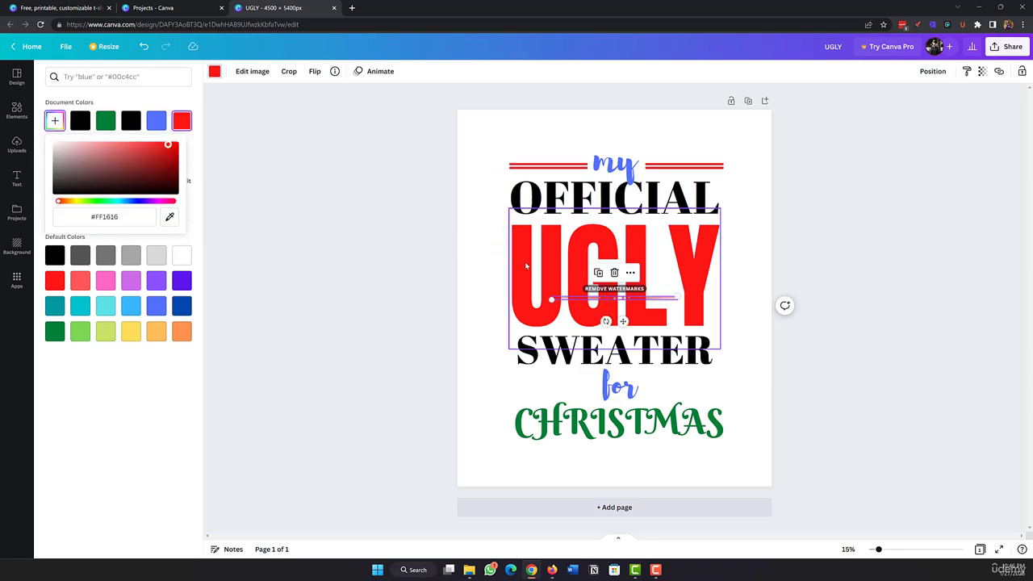
left_click_drag(594, 305, 511, 452)
left_click(490, 184)
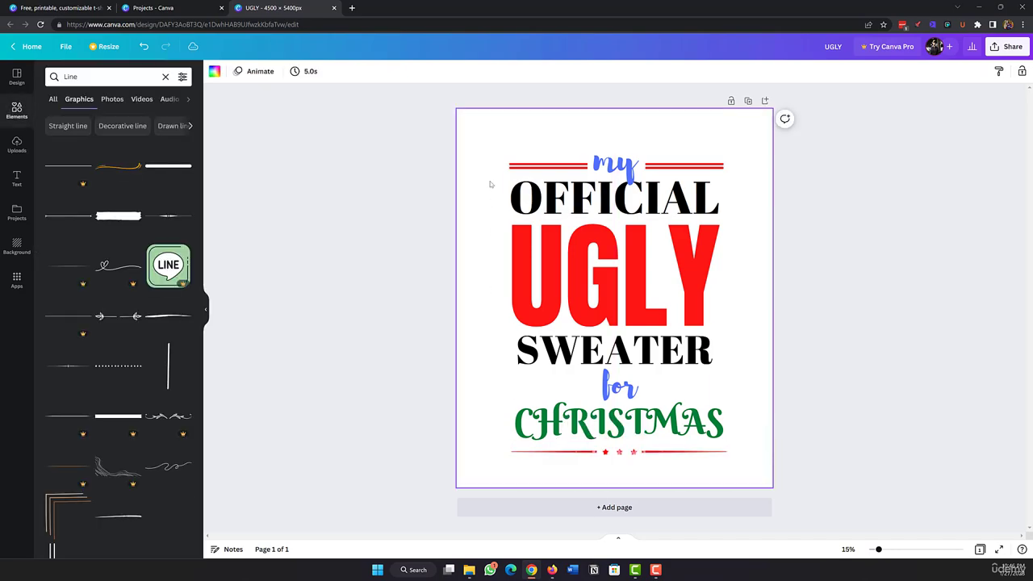
Move all the words and line graphics together slightly up the page, keeping them centered horizontally.
left_click_drag(486, 143, 750, 482)
left_click_drag(605, 190, 605, 184)
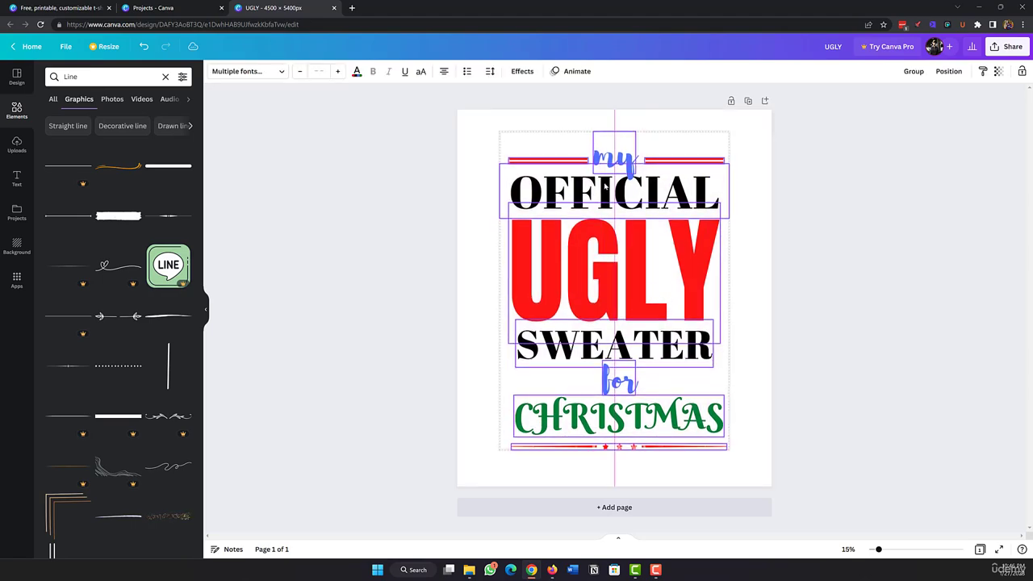